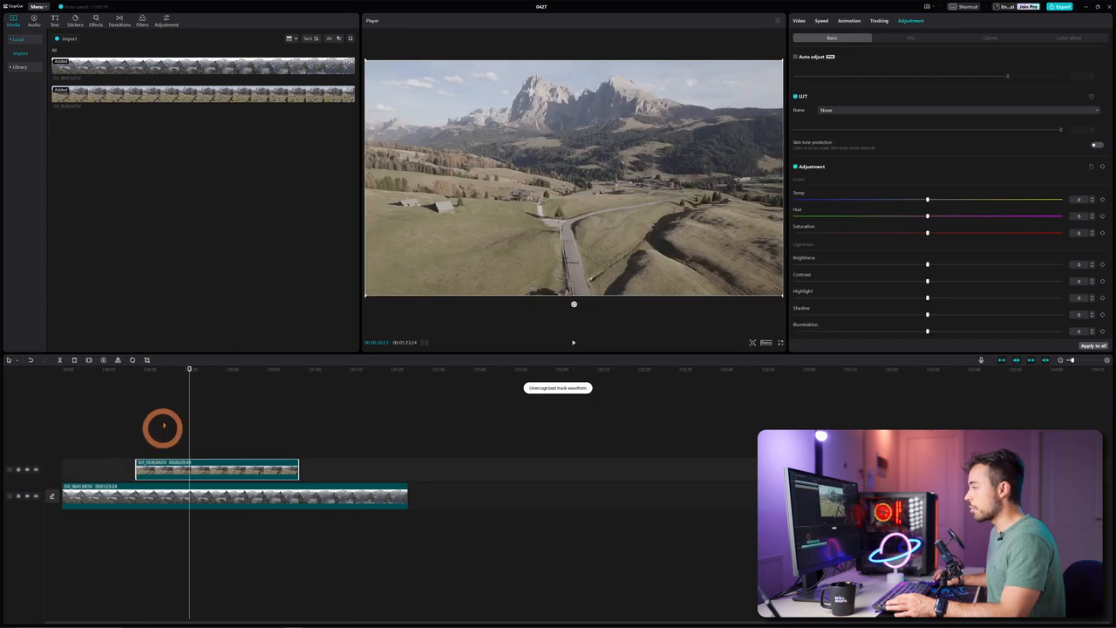
Preview the sequence by returning the playhead to 00:00 and playing the DJI_0641 clip from the start.
{"action": "mouse_move", "coordinate": [189, 368]}
{"action": "left_mouse_down"}
{"action": "mouse_move", "coordinate": [171, 368]}
{"action": "mouse_move", "coordinate": [185, 368]}
{"action": "left_mouse_up"}
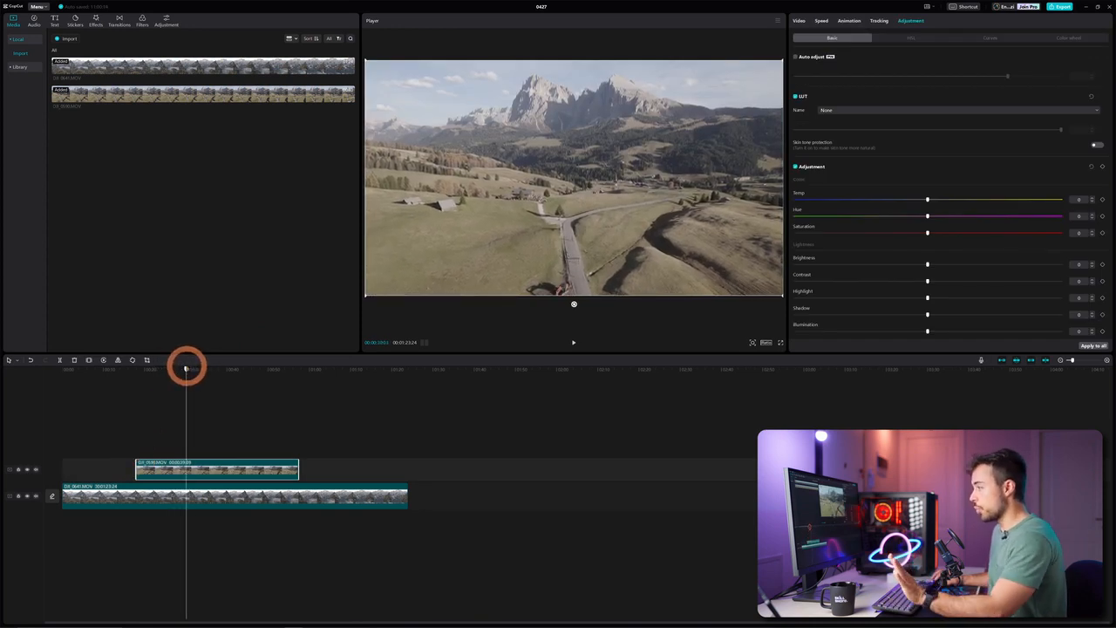
{"action": "scroll", "coordinate": [103, 410], "scroll_direction": "up", "scroll_amount": 1}
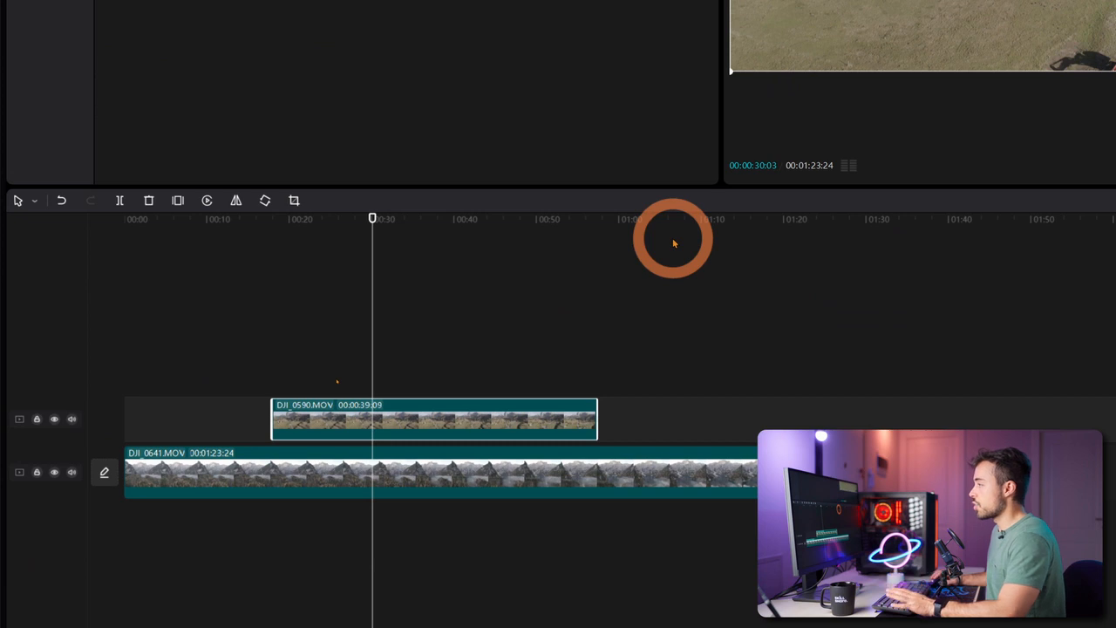
{"action": "left_click_drag", "start_coordinate": [140, 218], "coordinate": [111, 222]}
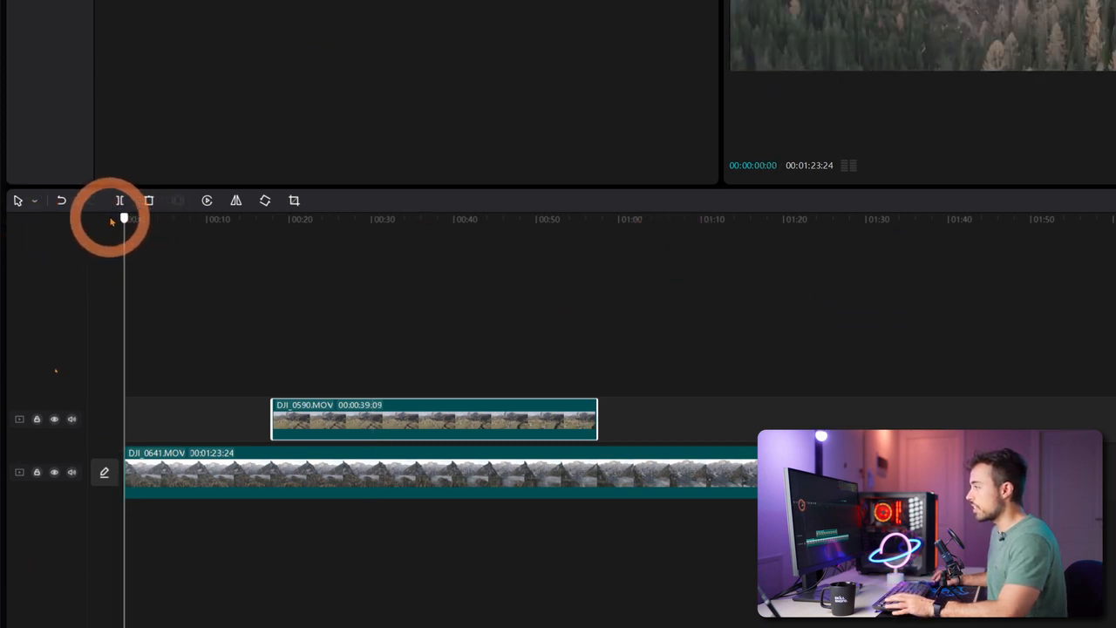
{"action": "key", "text": "space"}
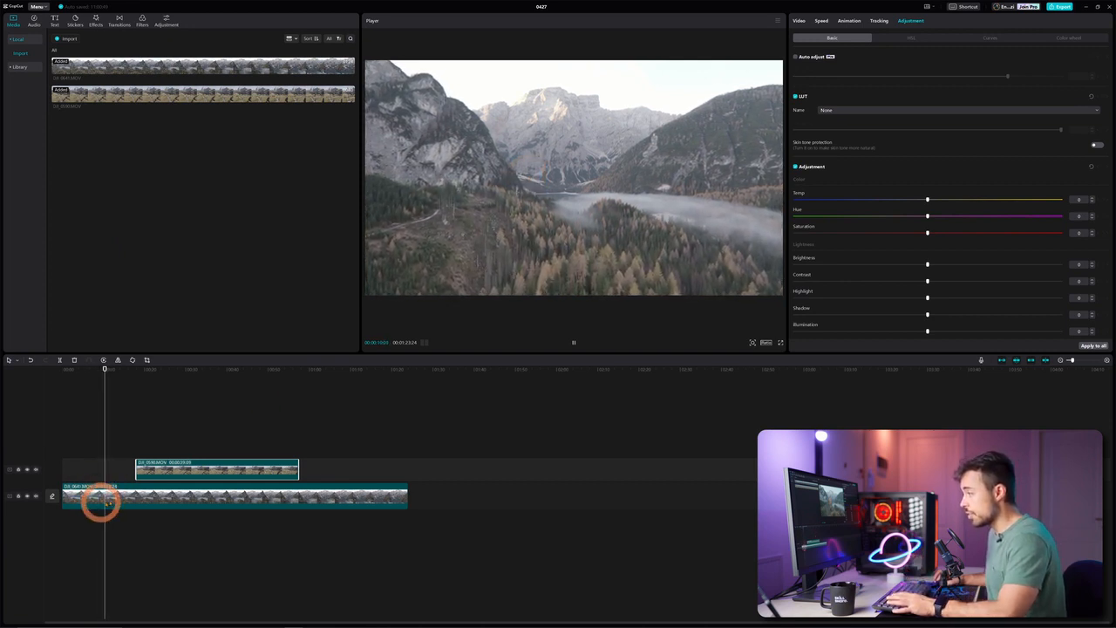
Play the stretch around the start of the DJI_0590 clip to check which track is shown where both clips overlap.
{"action": "left_click", "coordinate": [136, 369]}
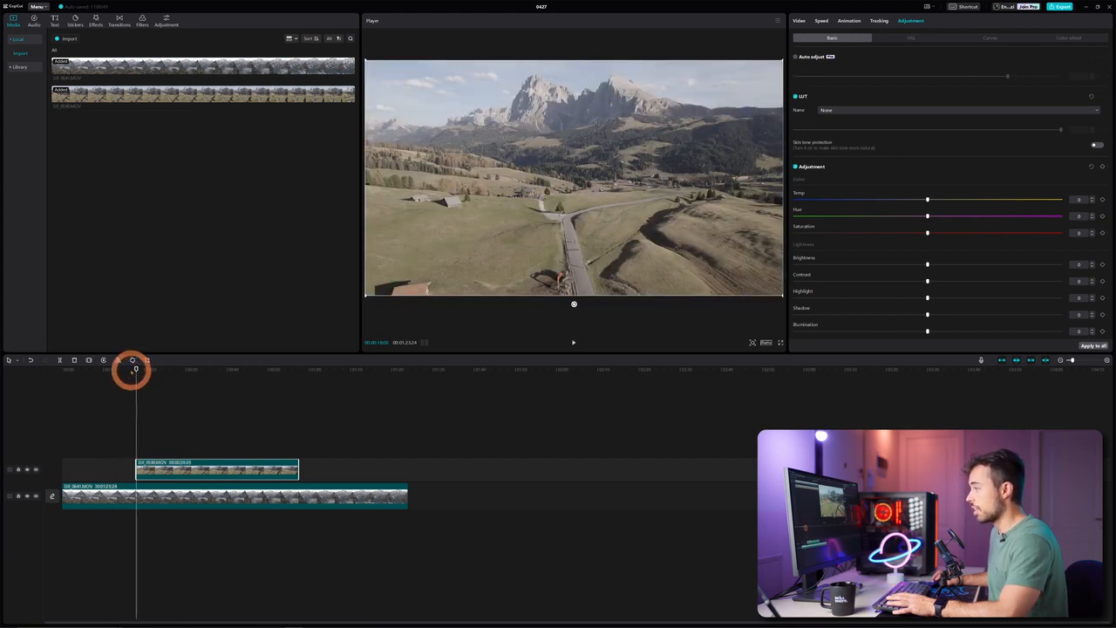
{"action": "left_click", "coordinate": [127, 370]}
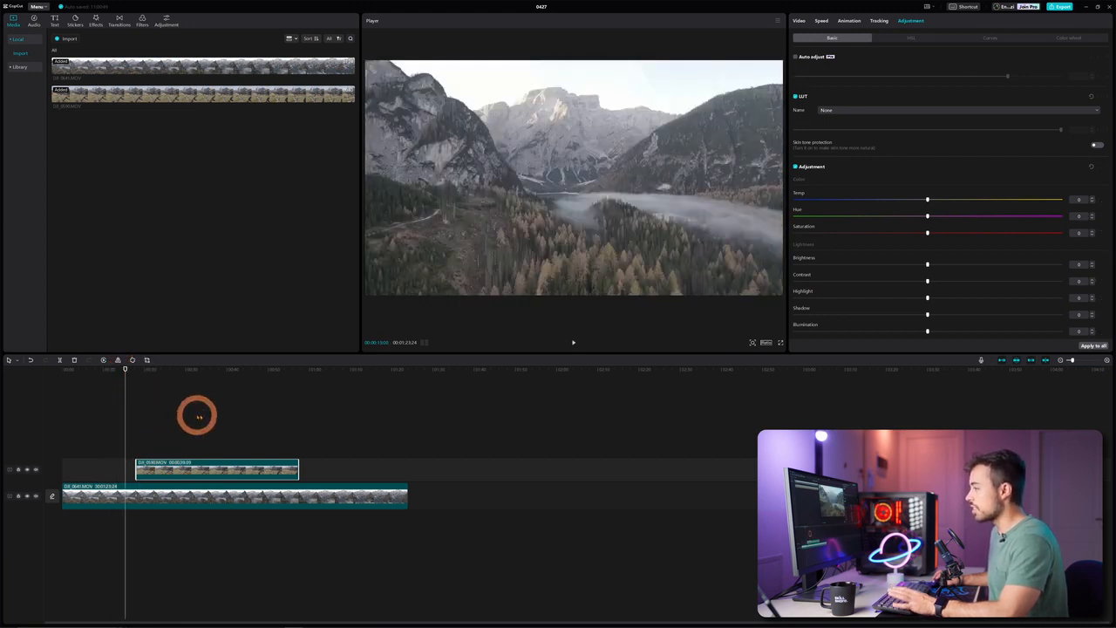
{"action": "key", "text": "space"}
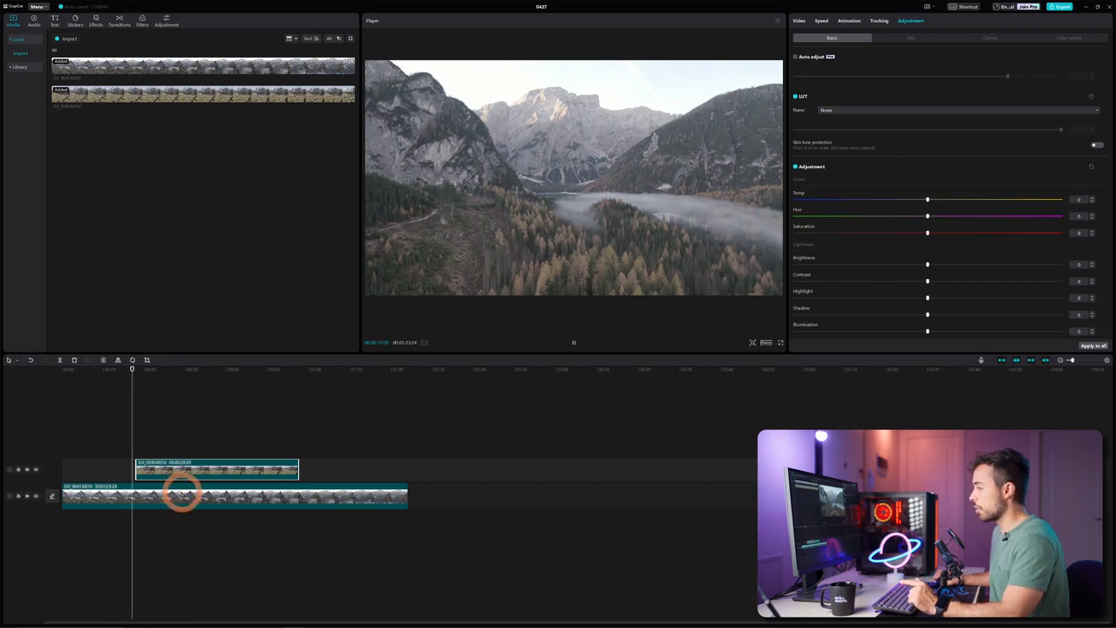
{"action": "left_click", "coordinate": [181, 498]}
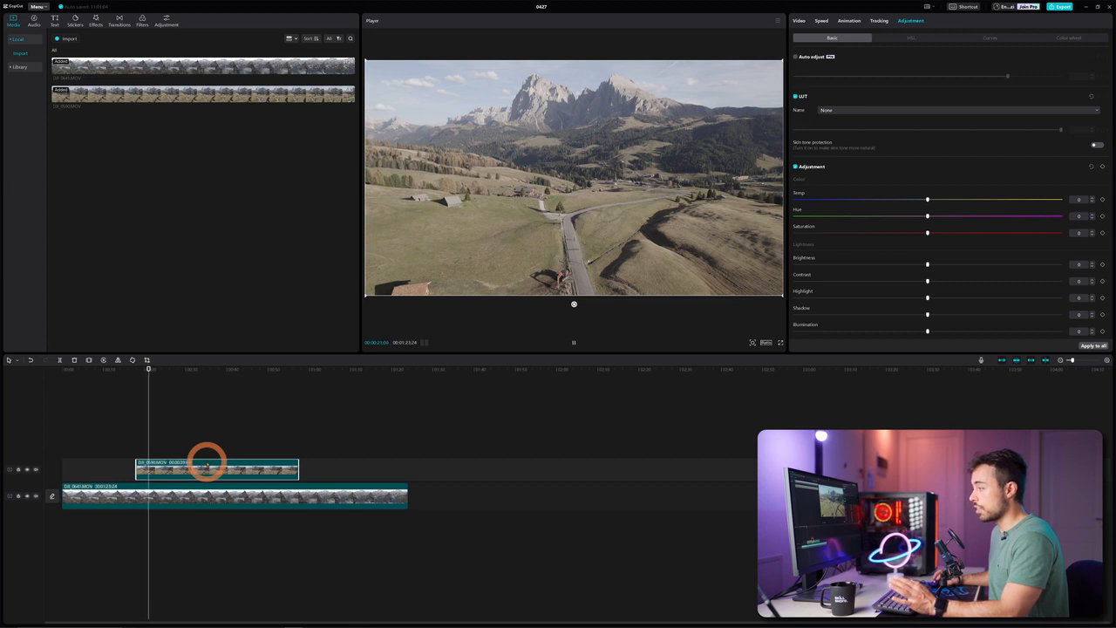
{"action": "key", "text": "space"}
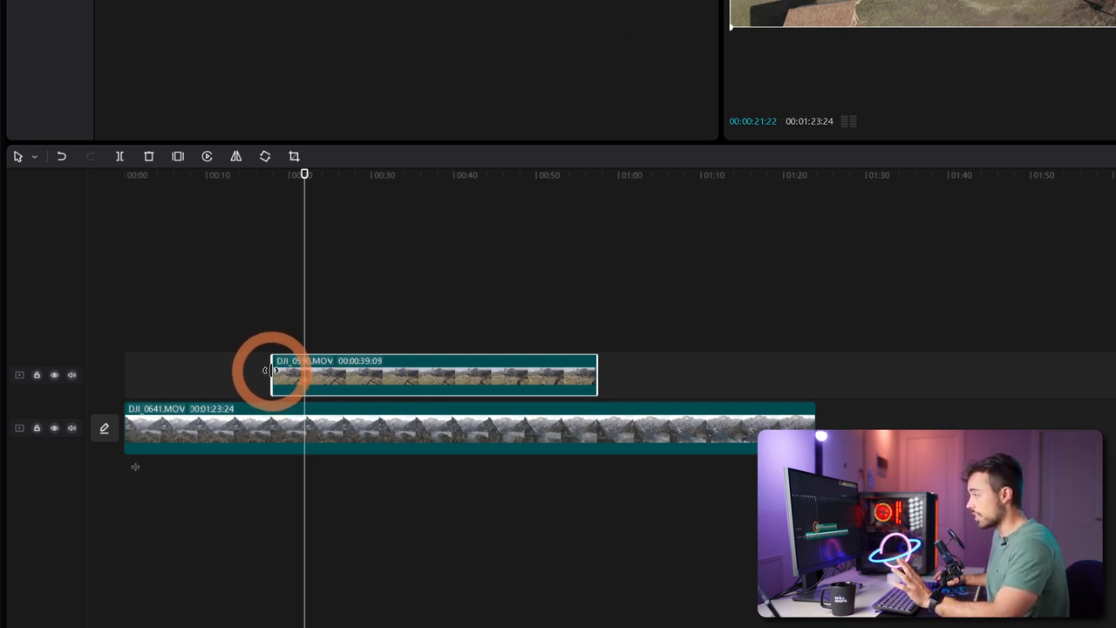
Trim the beginning of the DJI_0590 clip down to a length of 24:05 and move it to the start of the upper track.
{"action": "left_click_drag", "start_coordinate": [271, 370], "coordinate": [319, 362]}
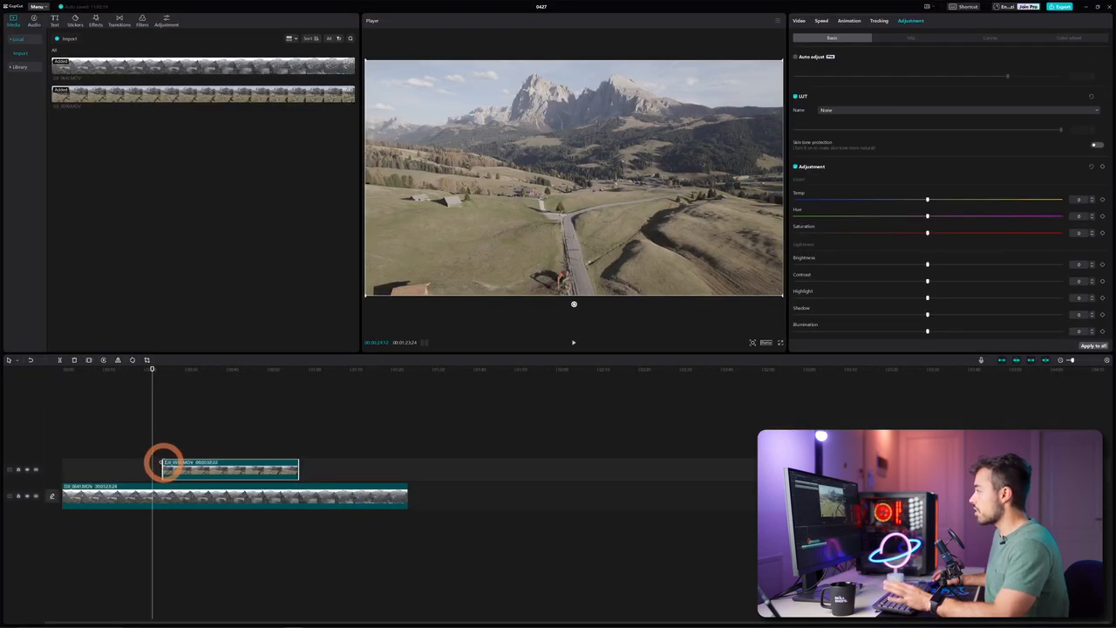
{"action": "left_click_drag", "start_coordinate": [164, 464], "coordinate": [200, 462]}
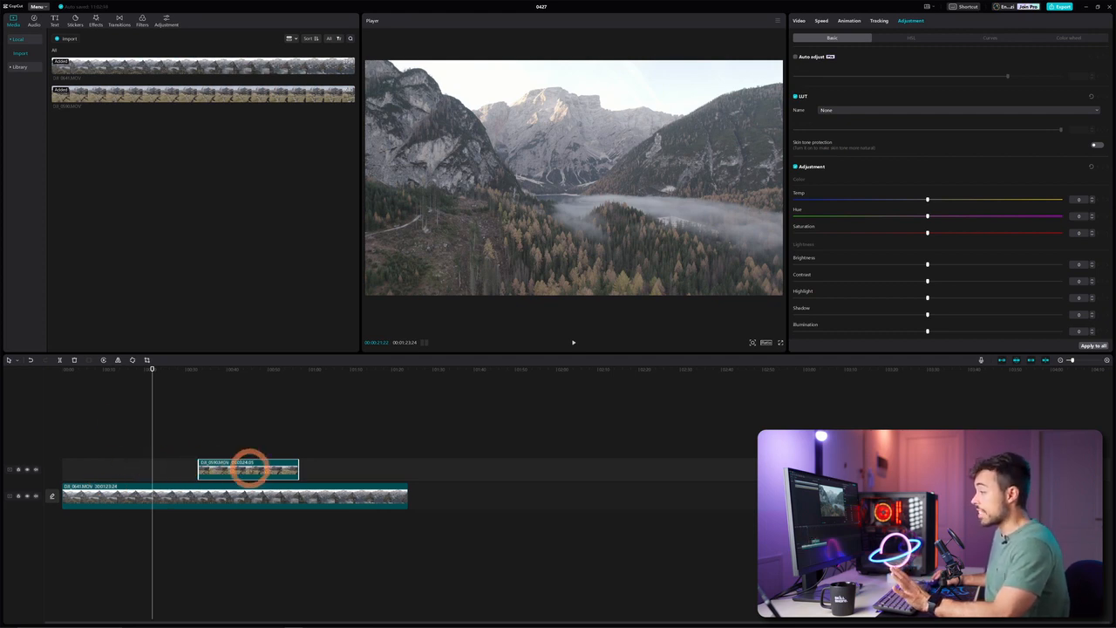
{"action": "left_click_drag", "start_coordinate": [246, 467], "coordinate": [109, 465]}
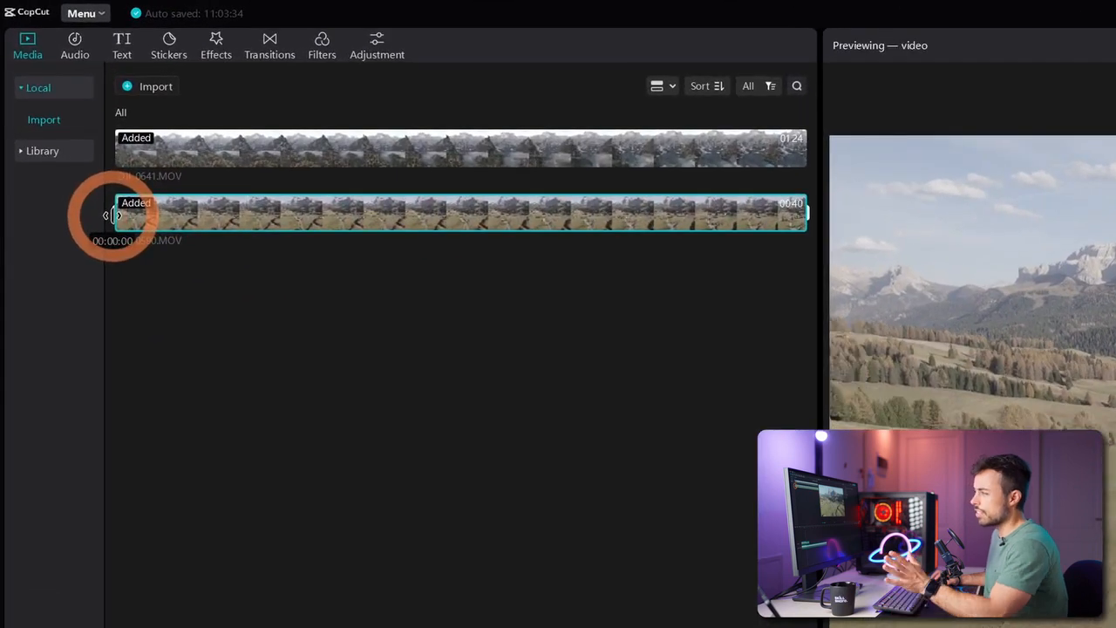
Mark a 12-second range of DJI_0590.MOV starting at 16 s in the media library and place it on the upper track at about 00:49.
{"action": "left_click_drag", "start_coordinate": [116, 215], "coordinate": [388, 214]}
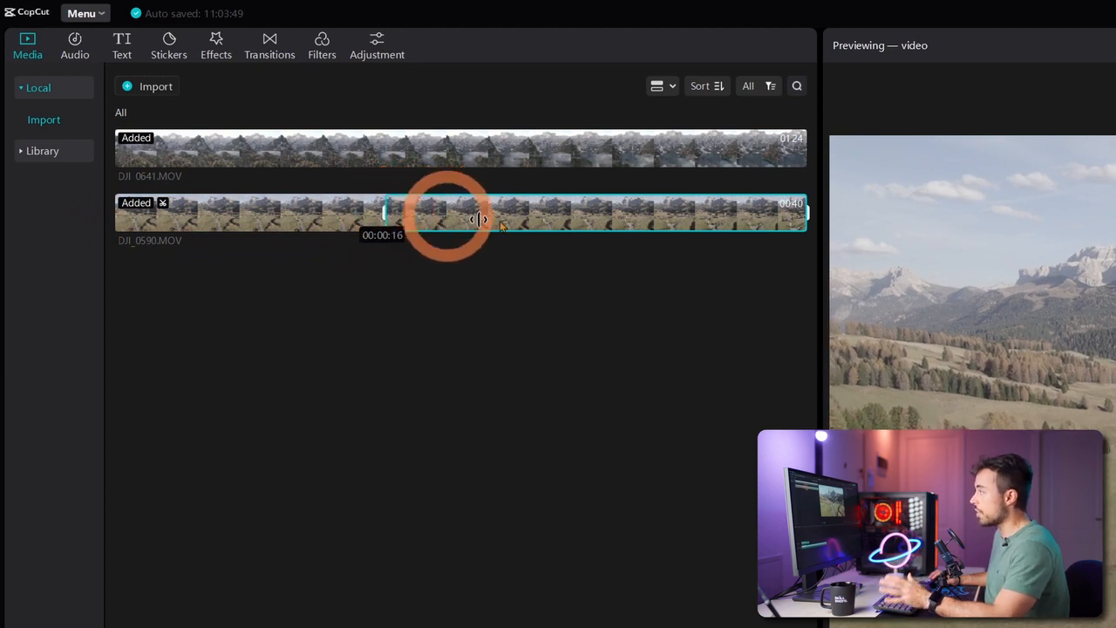
{"action": "left_click_drag", "start_coordinate": [807, 212], "coordinate": [596, 214]}
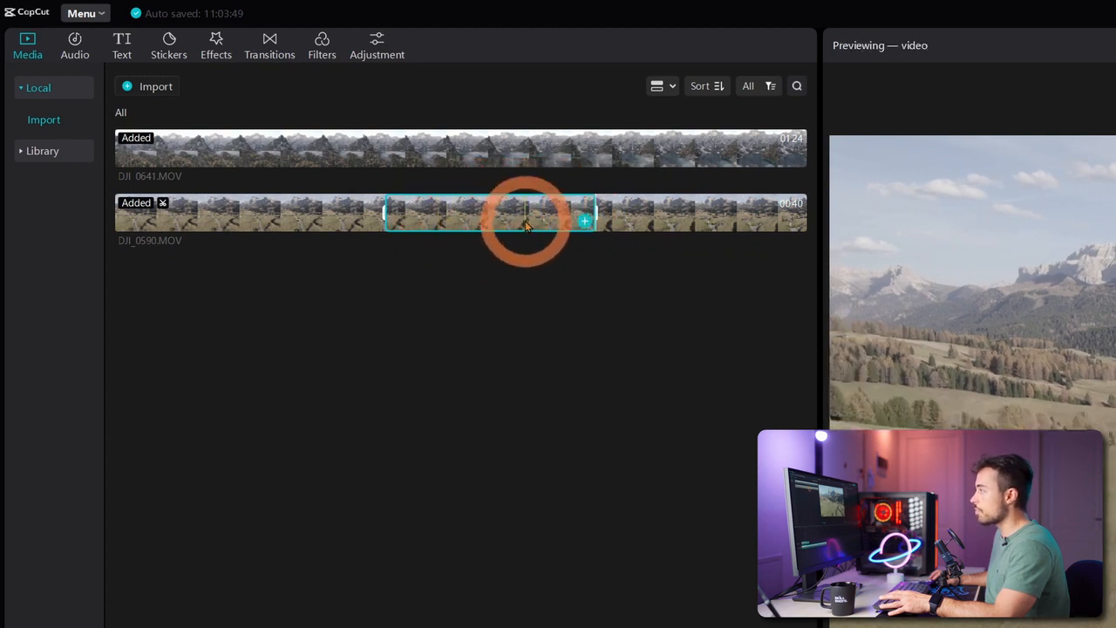
{"action": "left_click_drag", "start_coordinate": [525, 221], "coordinate": [281, 469]}
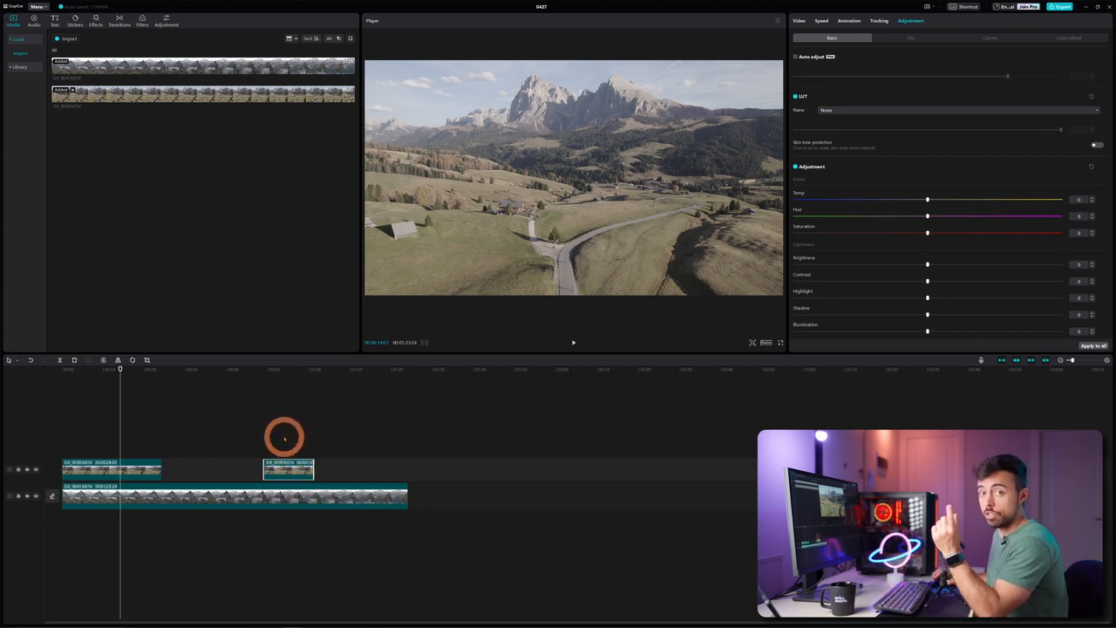
Add the marked range of DJI_0590.MOV once more to the upper track at about 01:13.
{"action": "left_click", "coordinate": [234, 100]}
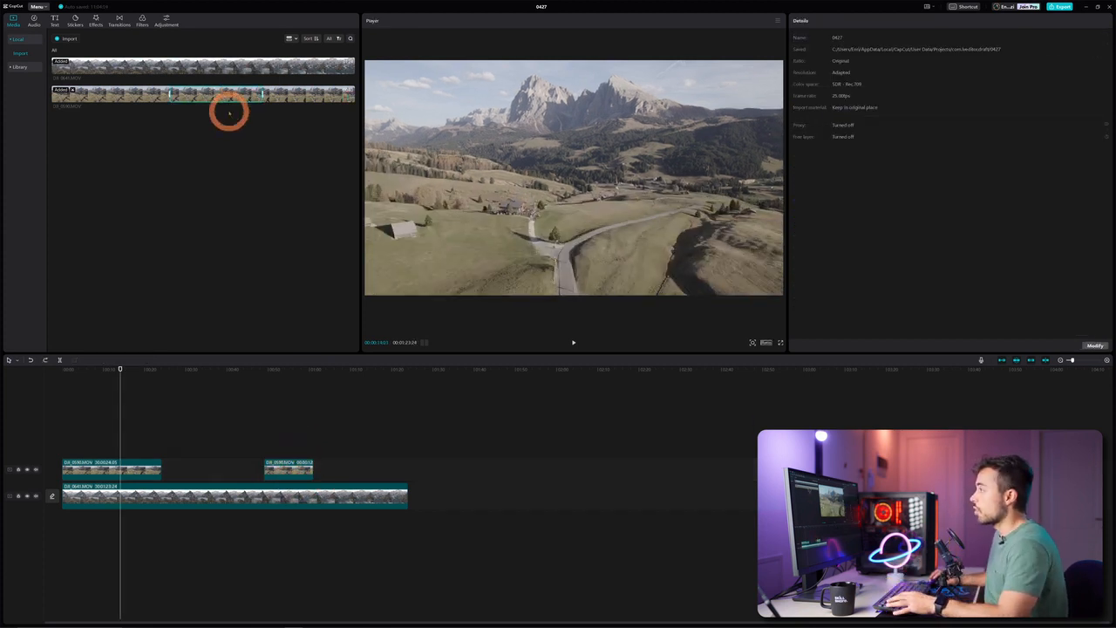
{"action": "left_click_drag", "start_coordinate": [258, 94], "coordinate": [341, 468]}
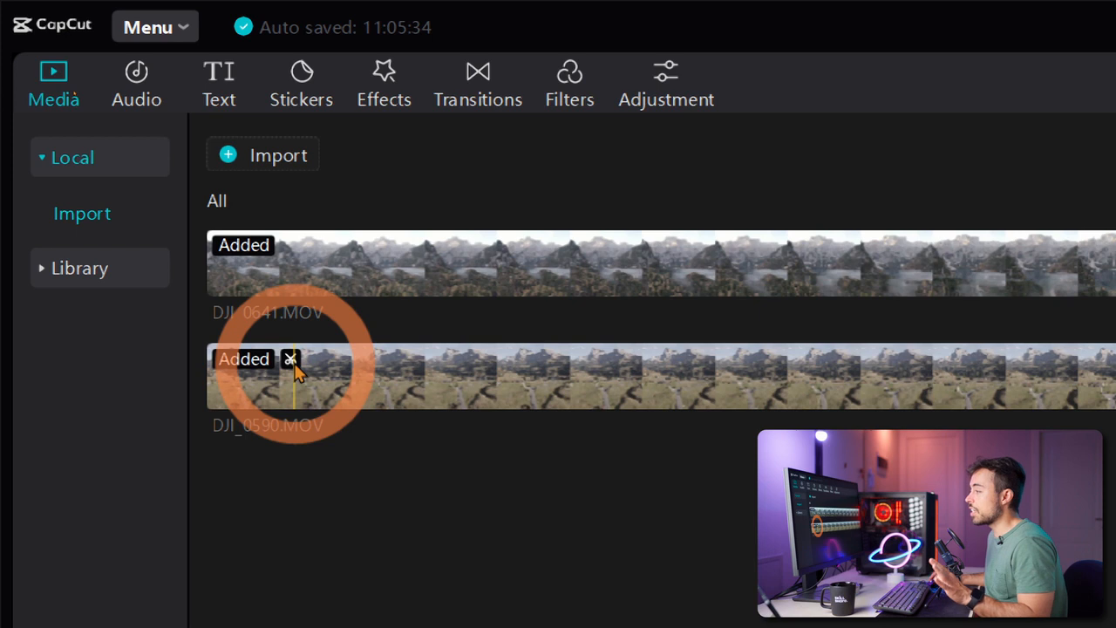
{"action": "left_click", "coordinate": [460, 380]}
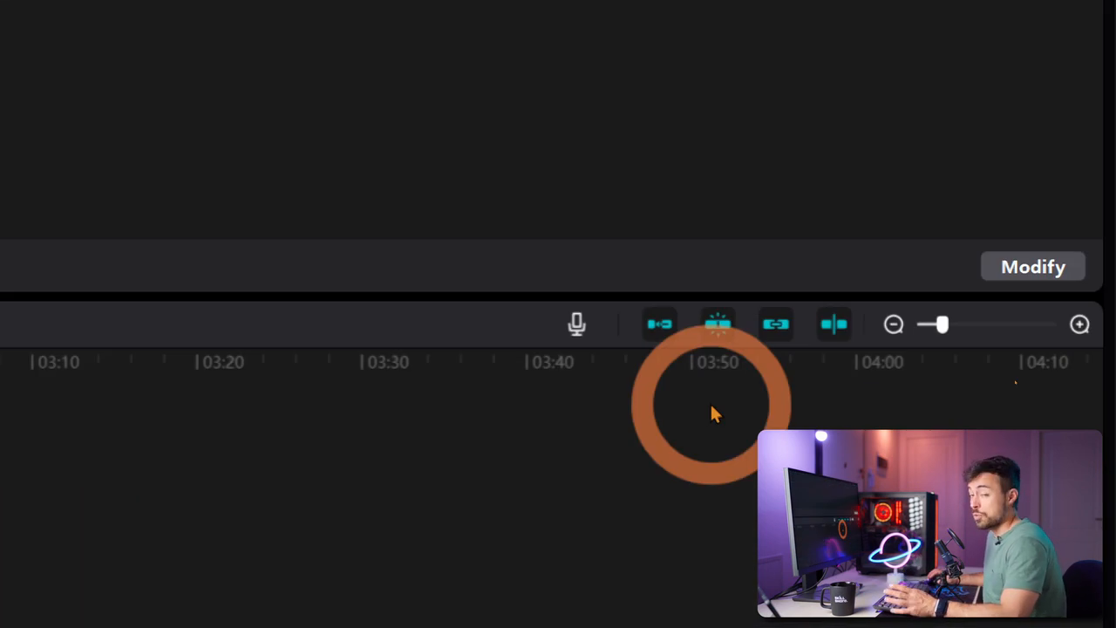
Open the voice-over recorder and reposition its window over the preview.
{"action": "left_click", "coordinate": [577, 325]}
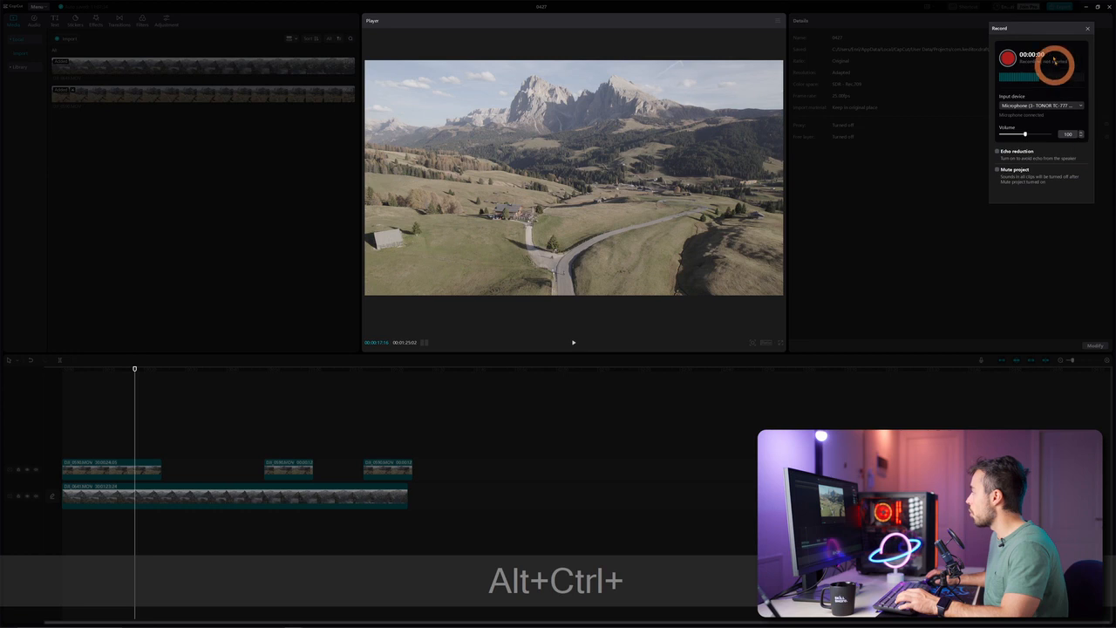
{"action": "left_click_drag", "start_coordinate": [1041, 30], "coordinate": [510, 277]}
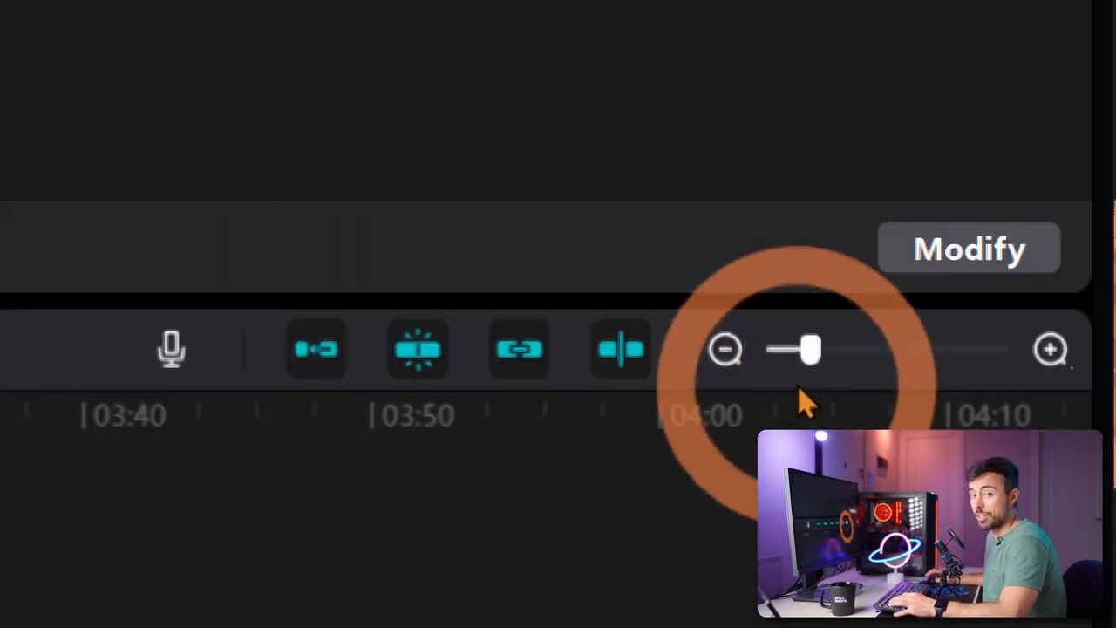
Zoom the timeline in closely on the clips and back out.
{"action": "mouse_move", "coordinate": [817, 355]}
{"action": "left_mouse_down"}
{"action": "mouse_move", "coordinate": [877, 352]}
{"action": "mouse_move", "coordinate": [822, 353]}
{"action": "left_mouse_up"}
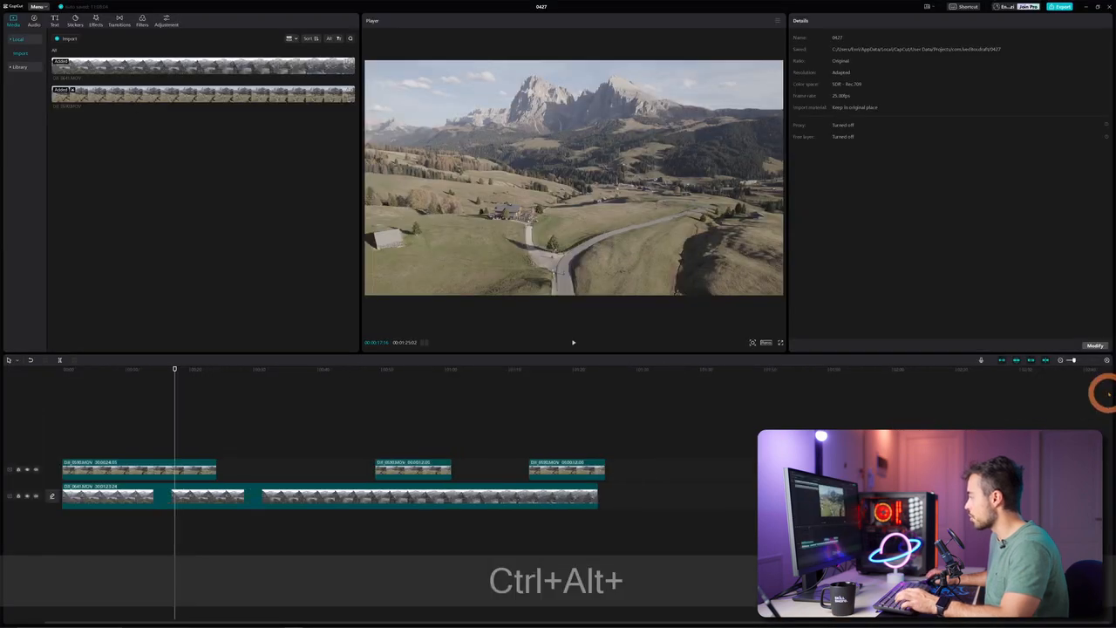
{"action": "left_click_drag", "start_coordinate": [1072, 358], "coordinate": [1089, 360]}
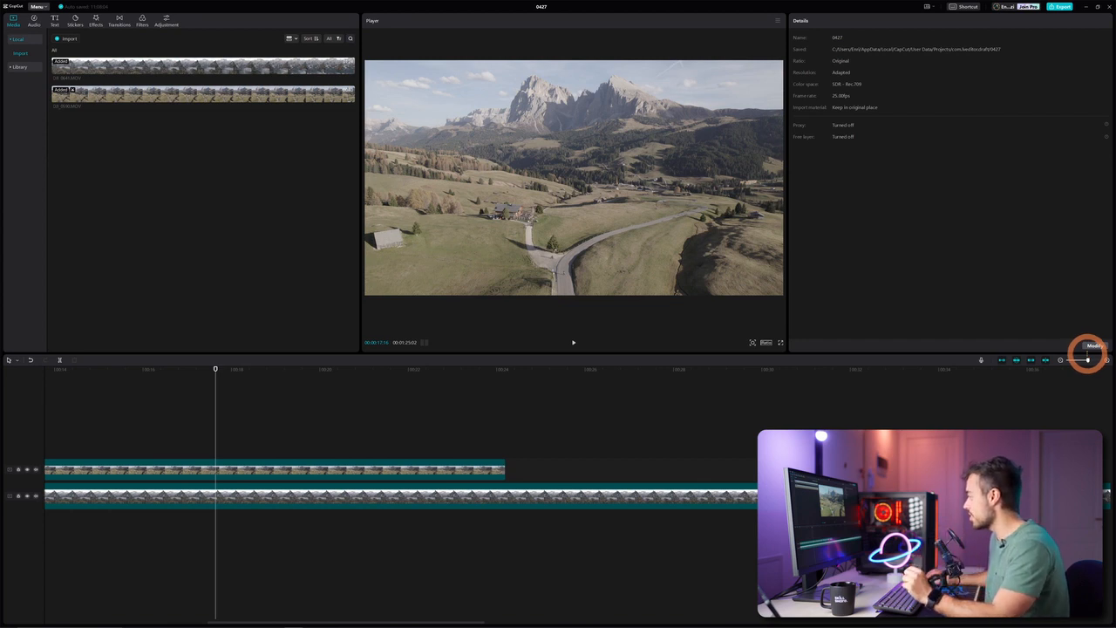
{"action": "left_click_drag", "start_coordinate": [1088, 361], "coordinate": [1074, 360]}
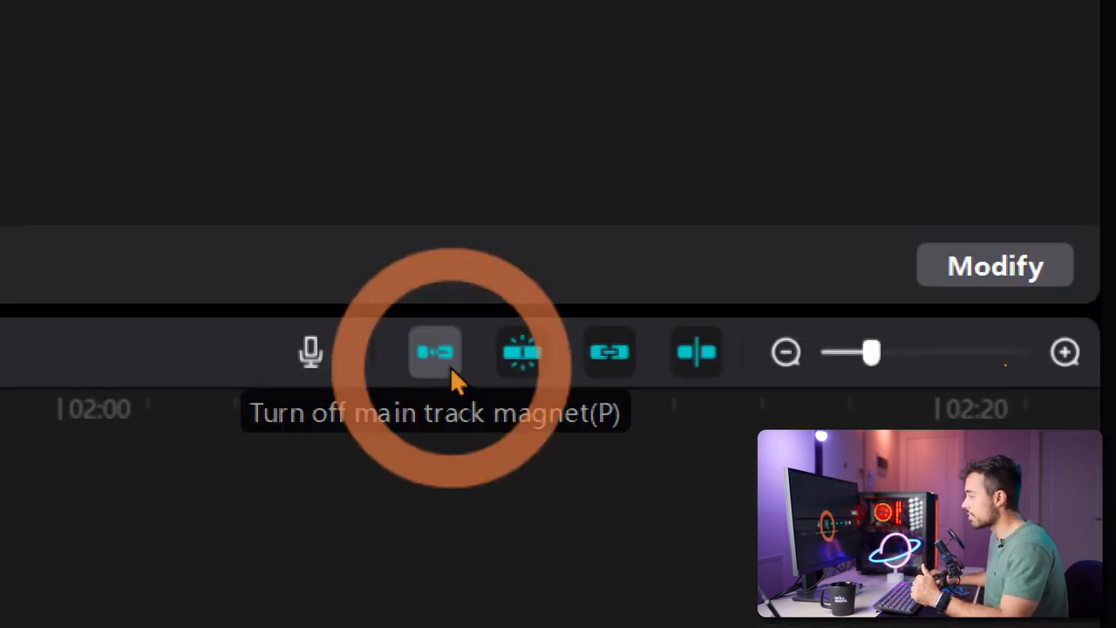
Turn off the main track magnet and move the DJI_0641 clip to start at about 14 s on the main track.
{"action": "left_click", "coordinate": [450, 367]}
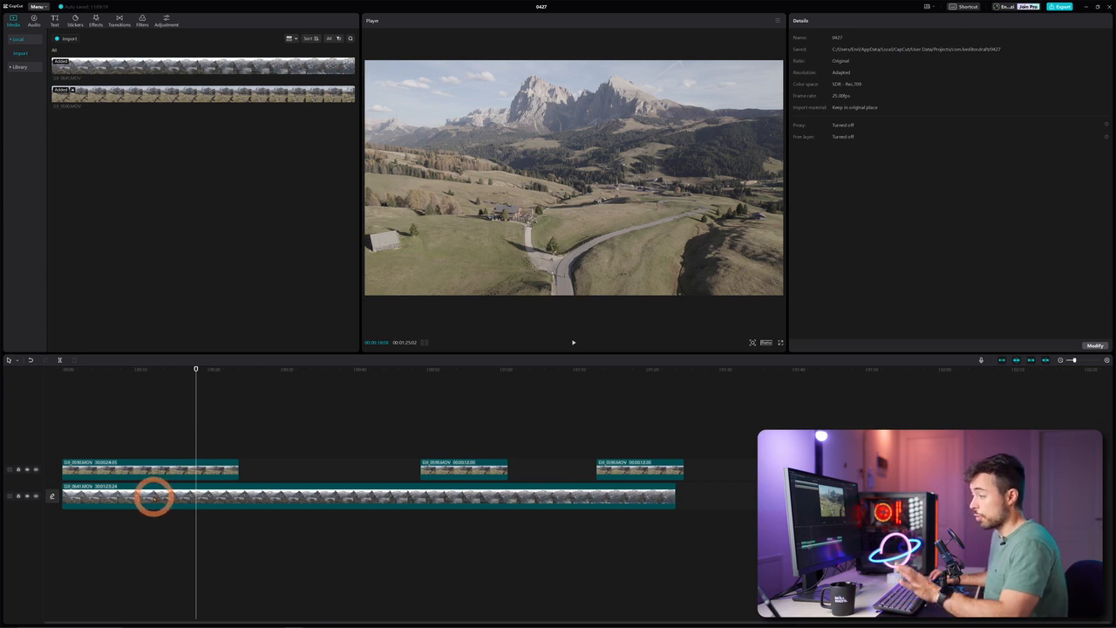
{"action": "left_click_drag", "start_coordinate": [153, 497], "coordinate": [268, 493]}
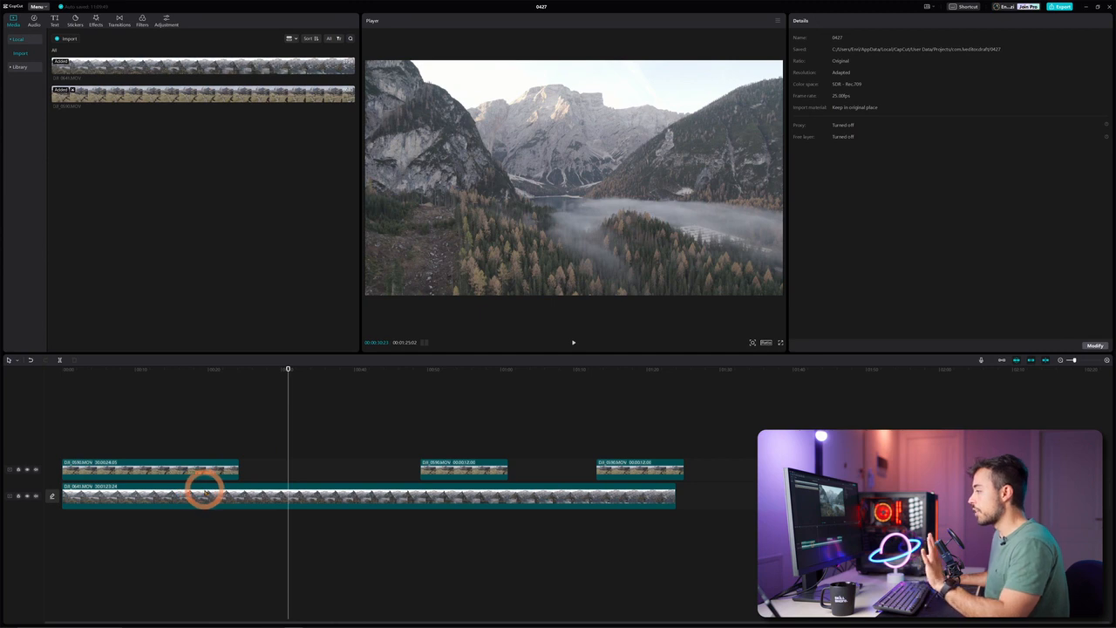
{"action": "left_click_drag", "start_coordinate": [193, 497], "coordinate": [294, 497]}
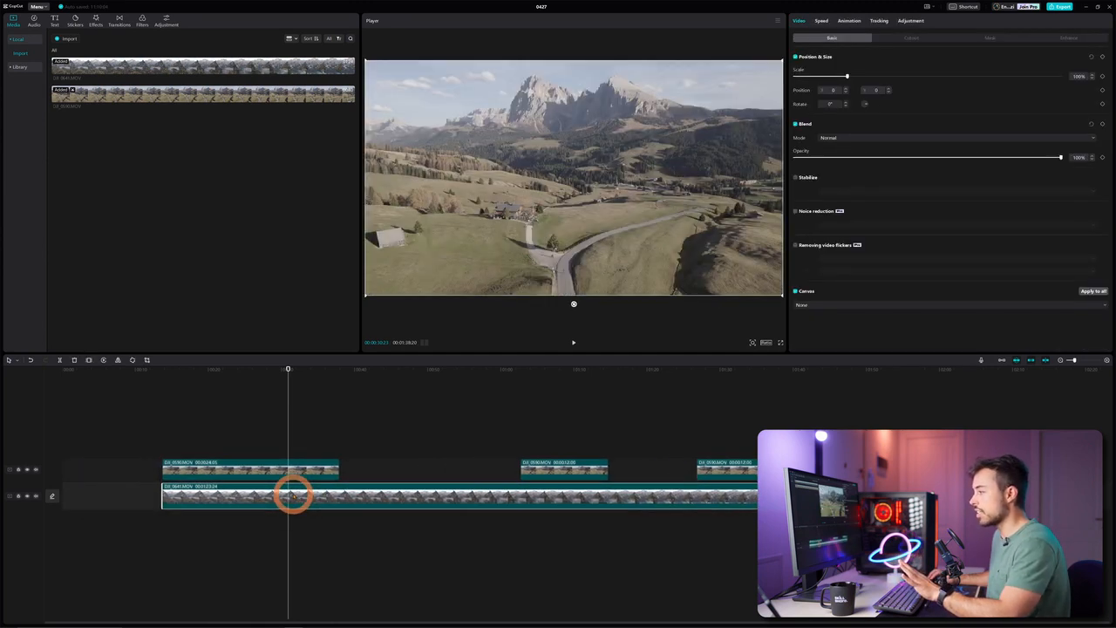
{"action": "left_click_drag", "start_coordinate": [124, 450], "coordinate": [75, 524]}
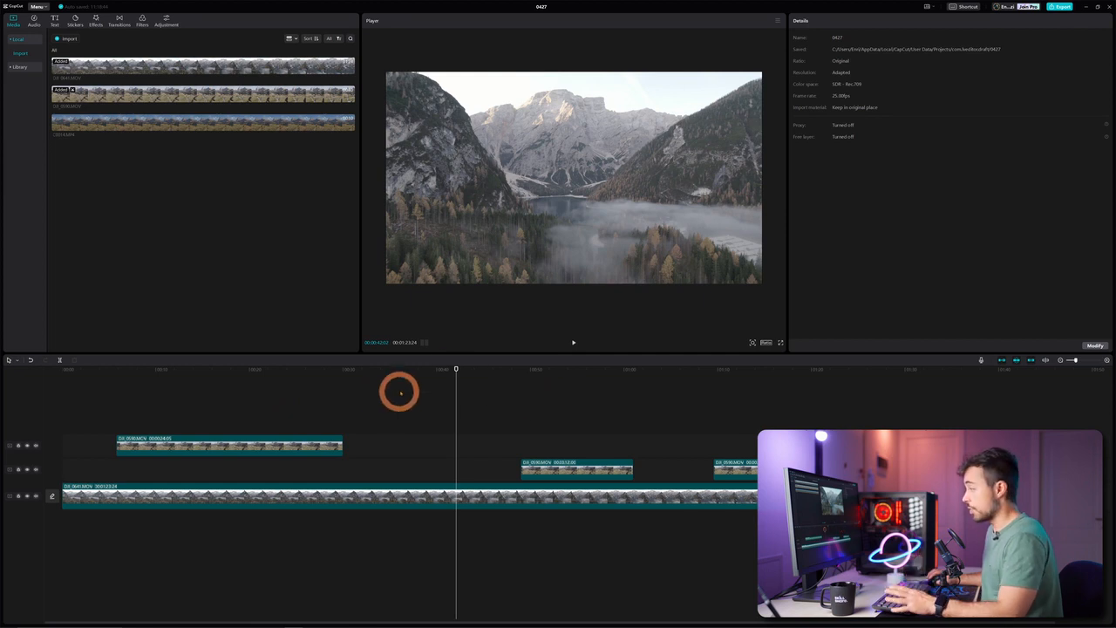
Split the DJI_0590 clip on the top track with the Split tool so its first piece lasts 6:18.
{"action": "left_click_drag", "start_coordinate": [456, 369], "coordinate": [217, 370]}
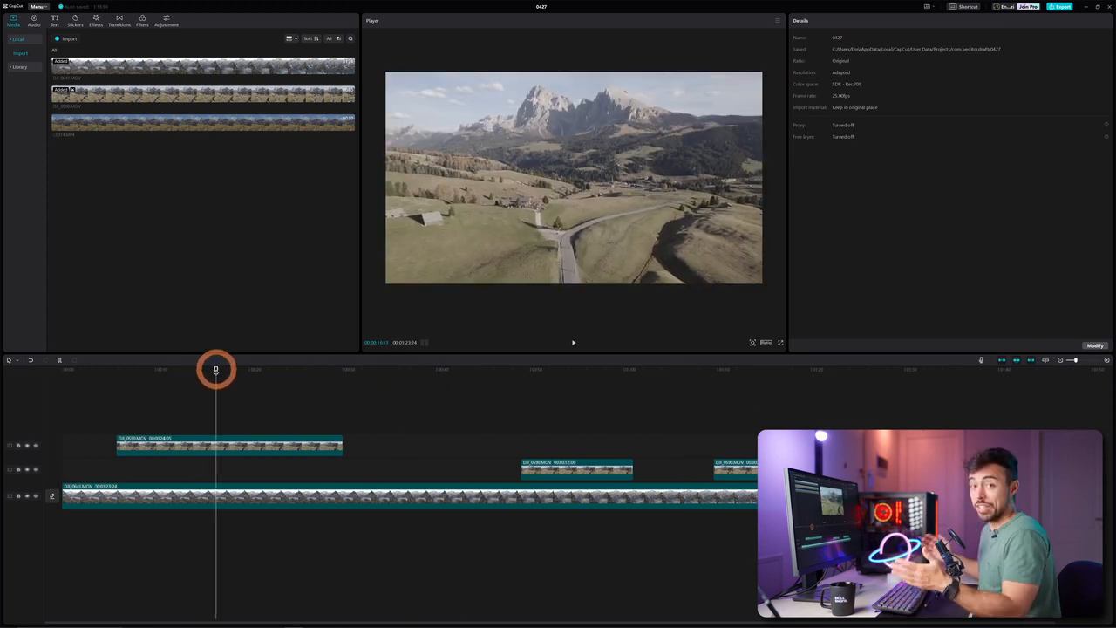
{"action": "left_click_drag", "start_coordinate": [216, 370], "coordinate": [197, 370]}
{"action": "left_click", "coordinate": [205, 444]}
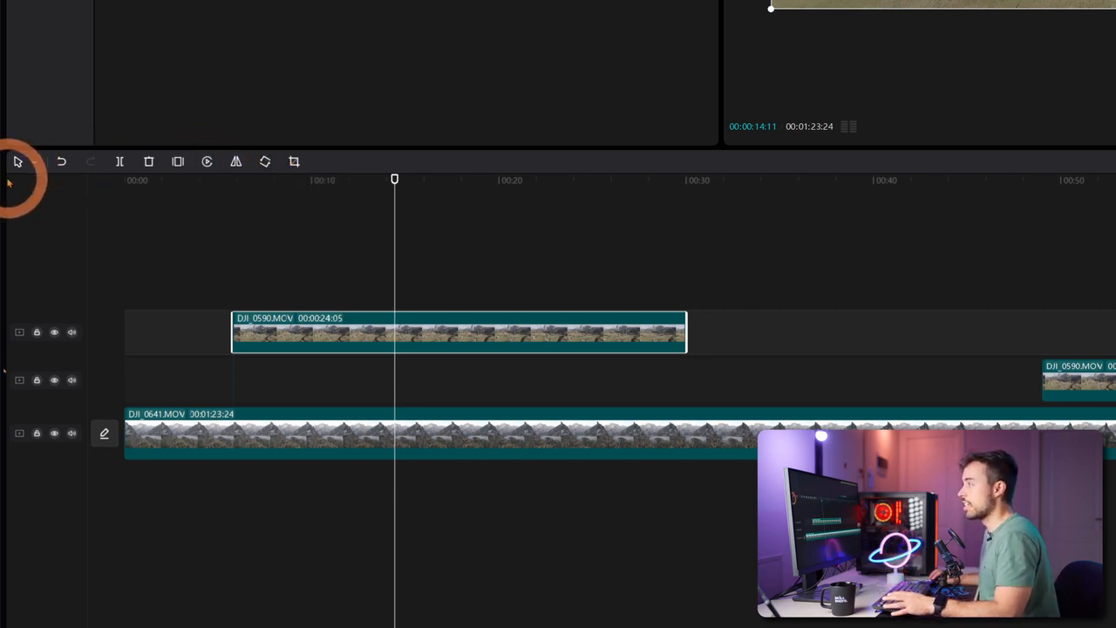
{"action": "left_click", "coordinate": [35, 164]}
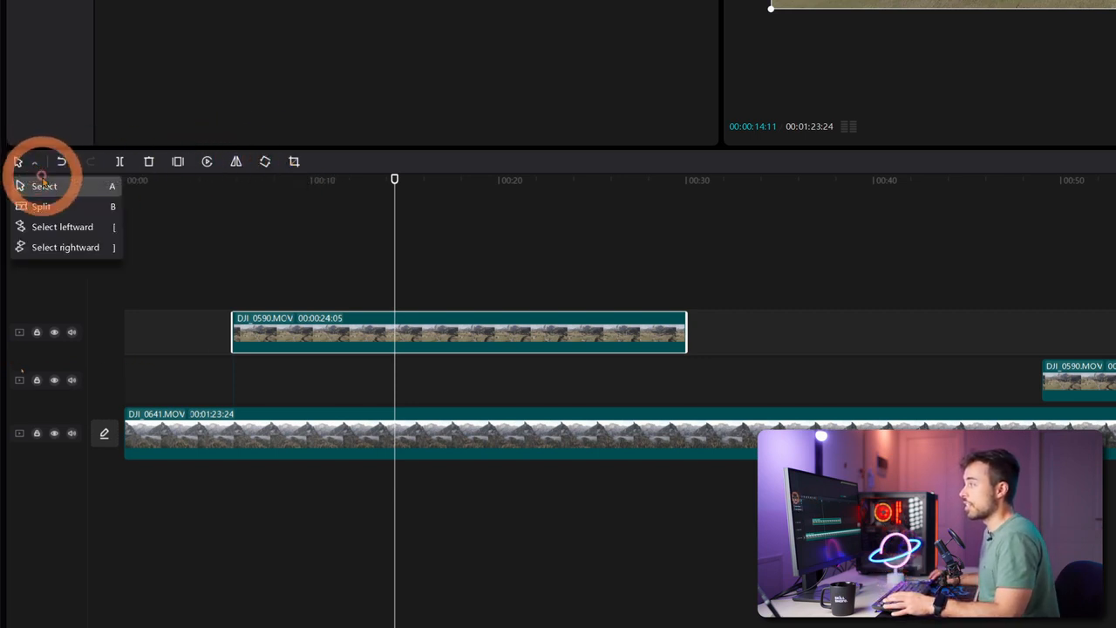
{"action": "left_click", "coordinate": [87, 207]}
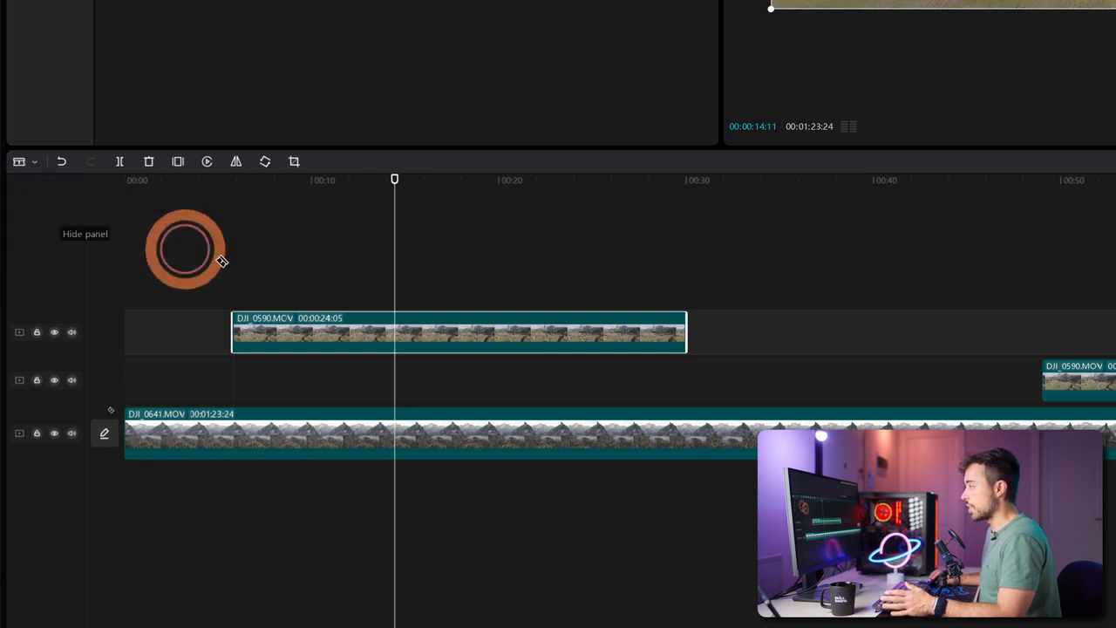
{"action": "left_click", "coordinate": [358, 334]}
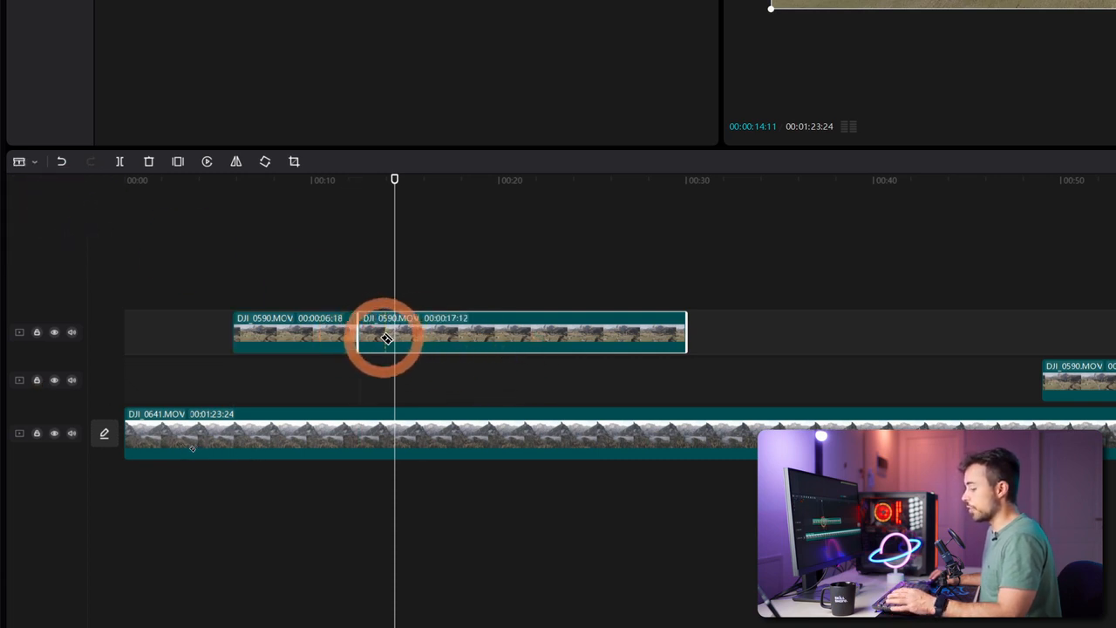
Switch back to the Select tool and move the two split pieces apart, leaving a gap of about 2 seconds between them.
{"action": "key", "text": "a"}
{"action": "left_click", "coordinate": [320, 334]}
{"action": "left_click", "coordinate": [373, 336]}
{"action": "left_click", "coordinate": [299, 334]}
{"action": "left_click", "coordinate": [388, 335]}
{"action": "left_click", "coordinate": [311, 333]}
{"action": "left_click_drag", "start_coordinate": [389, 336], "coordinate": [443, 337]}
{"action": "left_click_drag", "start_coordinate": [269, 331], "coordinate": [294, 334]}
{"action": "left_click_drag", "start_coordinate": [490, 334], "coordinate": [476, 336]}
{"action": "left_click_drag", "start_coordinate": [497, 335], "coordinate": [518, 334]}
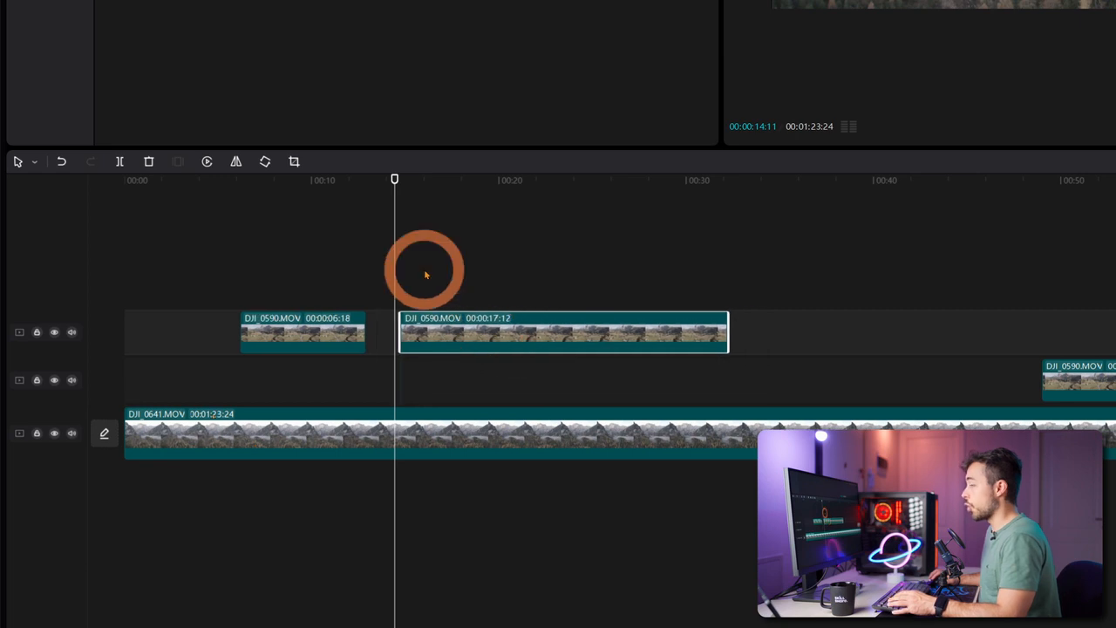
Split the longer DJI_0590 piece on the top track at about 22, 26 and 29 seconds.
{"action": "key", "text": "b"}
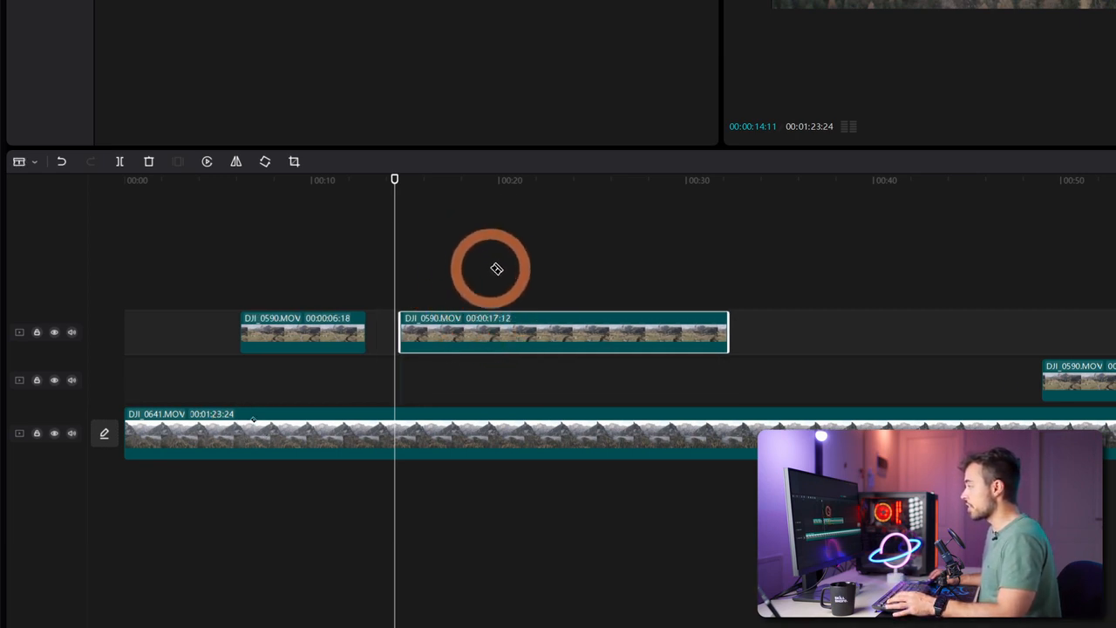
{"action": "left_click", "coordinate": [536, 332]}
{"action": "left_click", "coordinate": [619, 334]}
{"action": "left_click", "coordinate": [674, 333]}
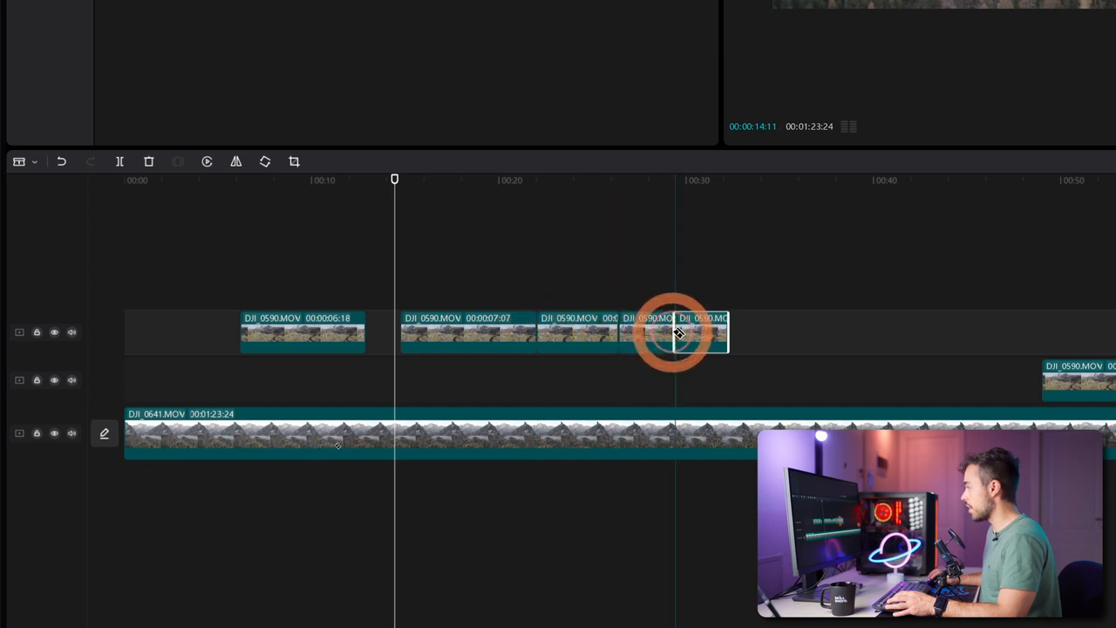
Switch to the Select tool and spread the last three DJI_0590 pieces on the top track, leaving gaps of about 1, 1 and 2 seconds.
{"action": "key", "text": "a"}
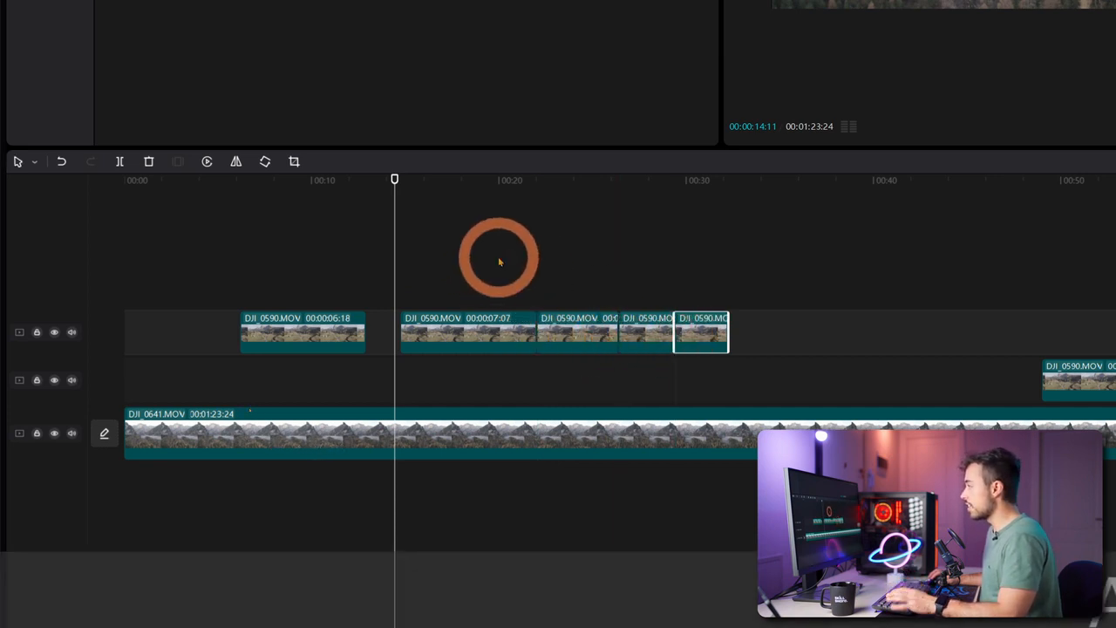
{"action": "left_click", "coordinate": [329, 325]}
{"action": "left_click", "coordinate": [530, 329]}
{"action": "left_click", "coordinate": [577, 330]}
{"action": "left_click", "coordinate": [650, 329]}
{"action": "left_click_drag", "start_coordinate": [713, 330], "coordinate": [783, 333]}
{"action": "left_click_drag", "start_coordinate": [629, 335], "coordinate": [657, 336]}
{"action": "left_click_drag", "start_coordinate": [563, 328], "coordinate": [578, 332]}
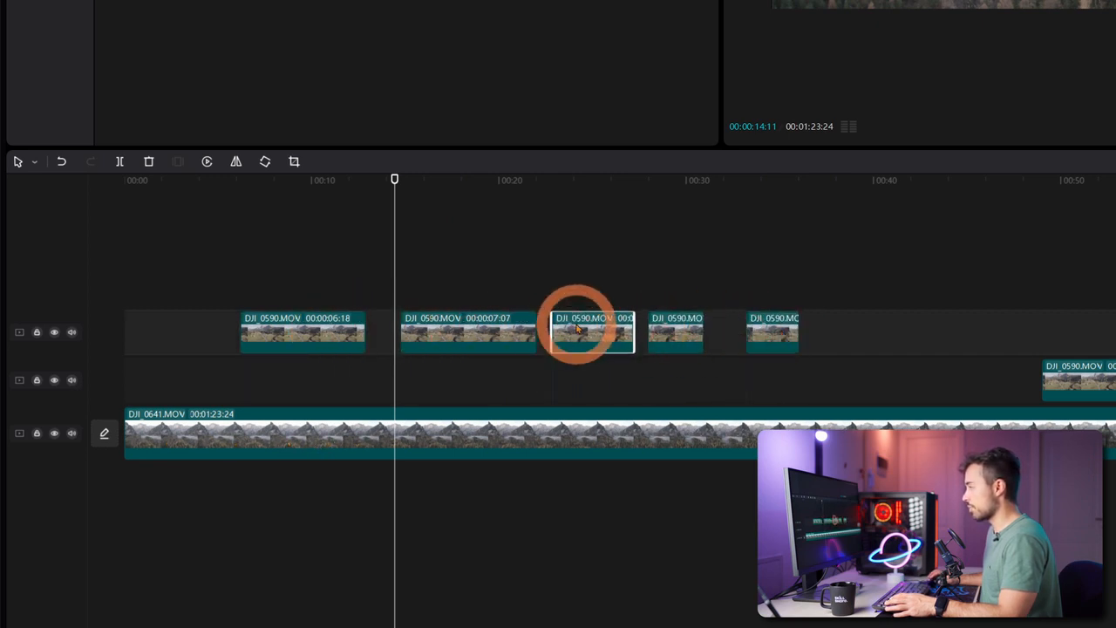
Select all clips lying leftward of about 18 s across the tracks with the Select leftward tool.
{"action": "left_click", "coordinate": [34, 161]}
{"action": "left_click", "coordinate": [56, 227]}
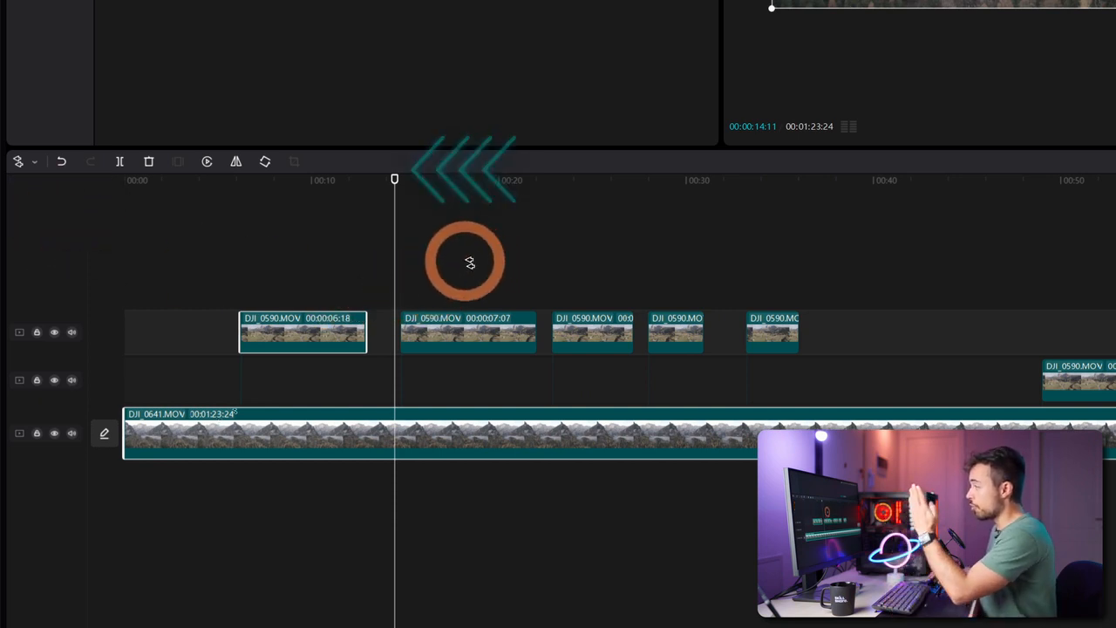
{"action": "left_click", "coordinate": [469, 261]}
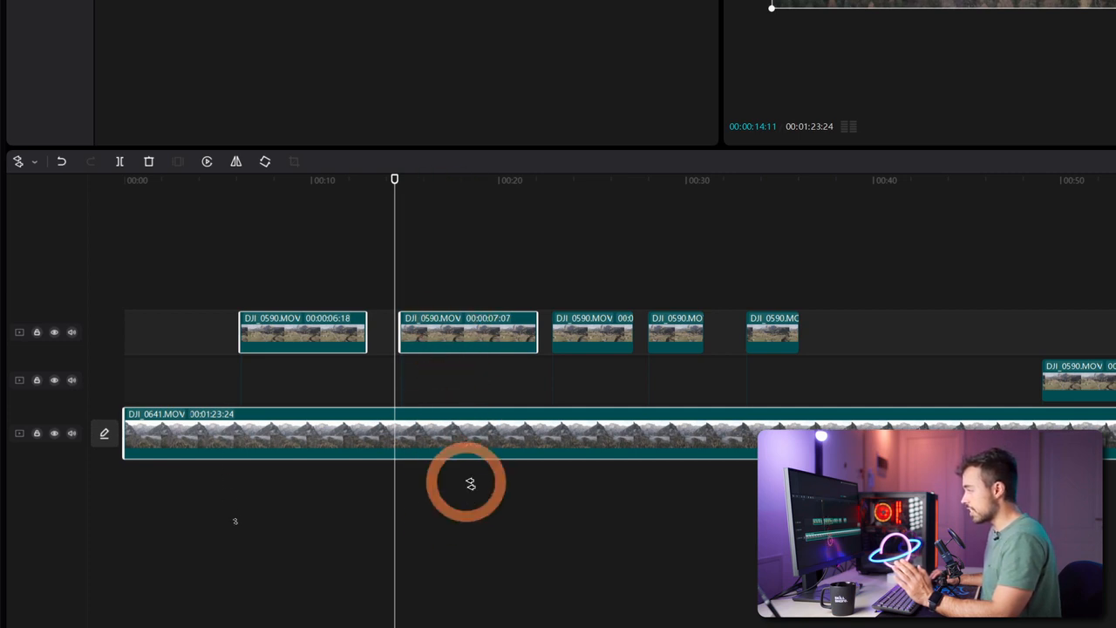
Select all clips lying rightward of about 18 s across the tracks with the Select rightward tool.
{"action": "left_click", "coordinate": [24, 162]}
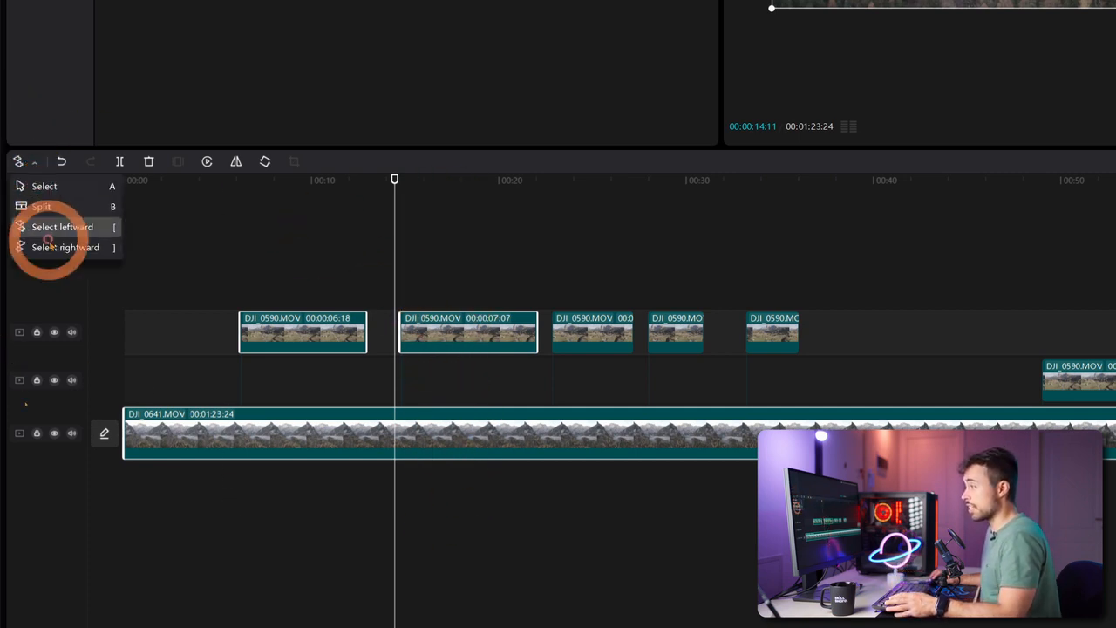
{"action": "left_click", "coordinate": [47, 245]}
{"action": "left_click", "coordinate": [475, 240]}
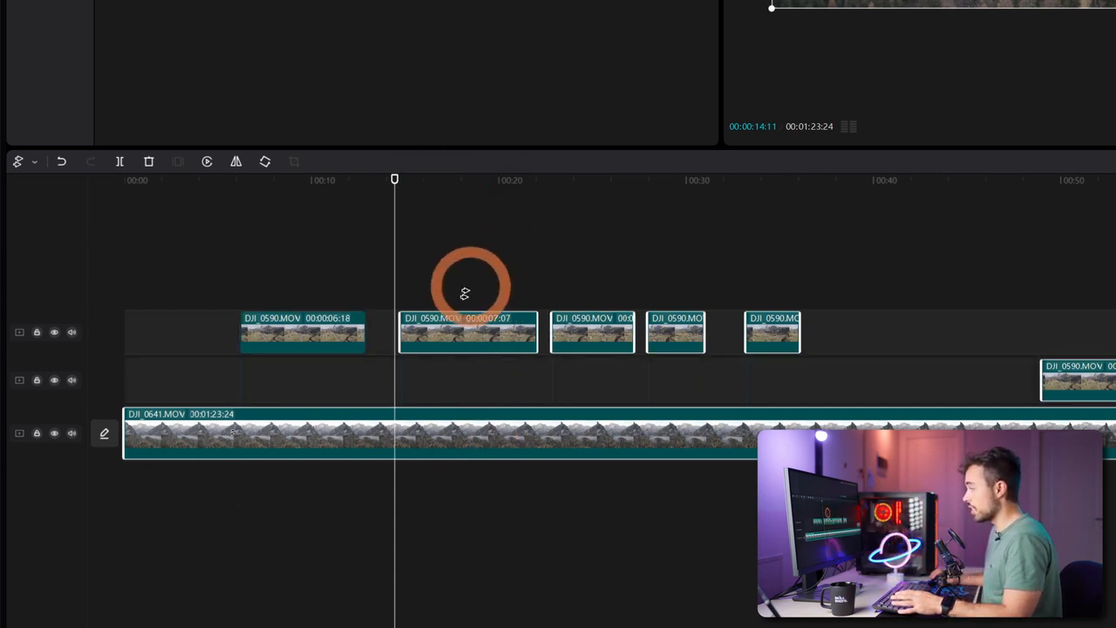
Return to the Select tool, split the second DJI_0590 clip on the top track at 17:02 and delete its later part.
{"action": "left_click", "coordinate": [24, 162]}
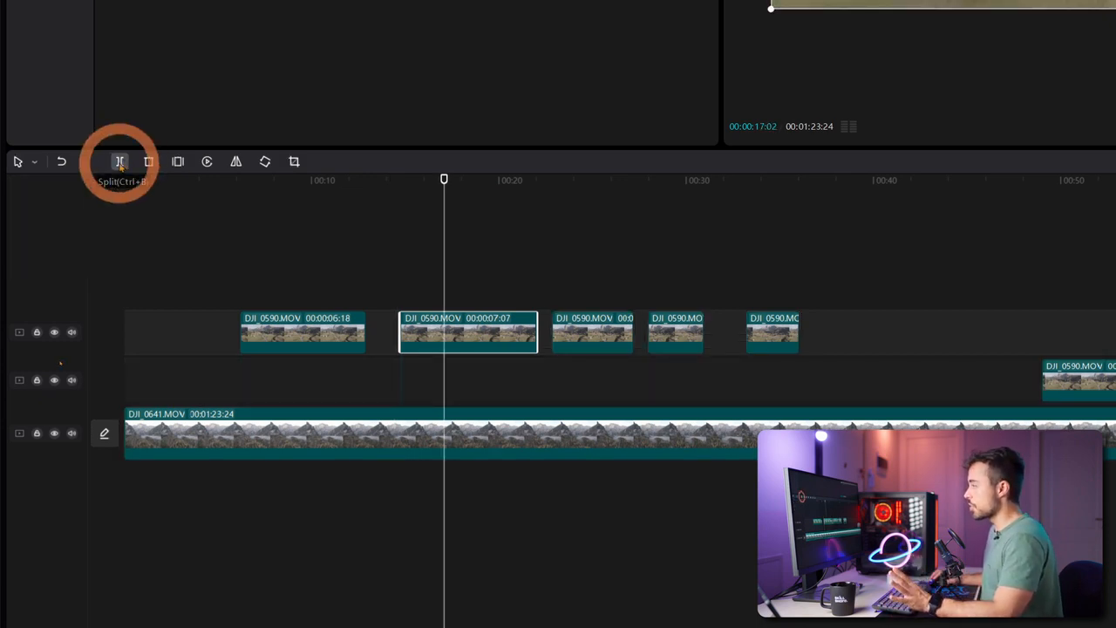
{"action": "left_click", "coordinate": [119, 162]}
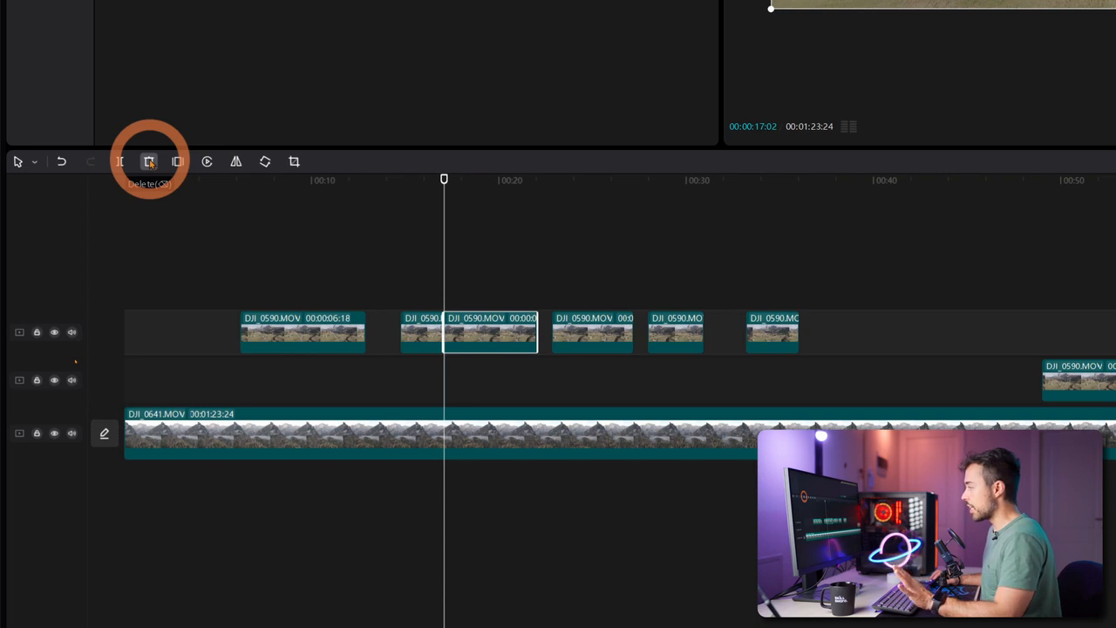
{"action": "left_click", "coordinate": [150, 163]}
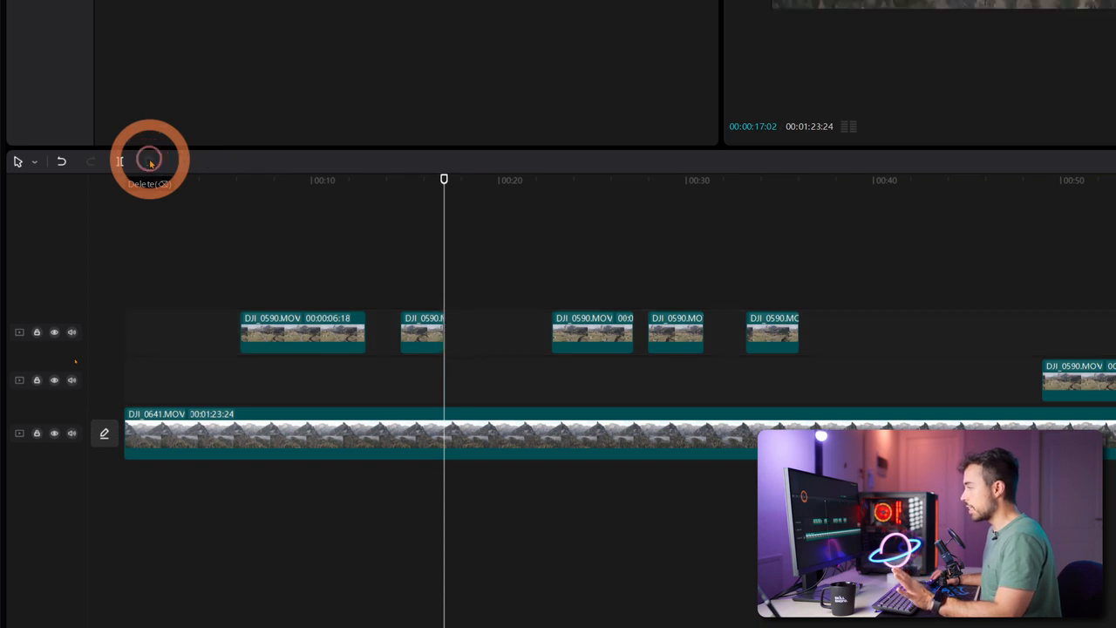
Insert a freeze frame at 8:14 in the first DJI_0590 clip on the top track.
{"action": "left_click", "coordinate": [423, 331]}
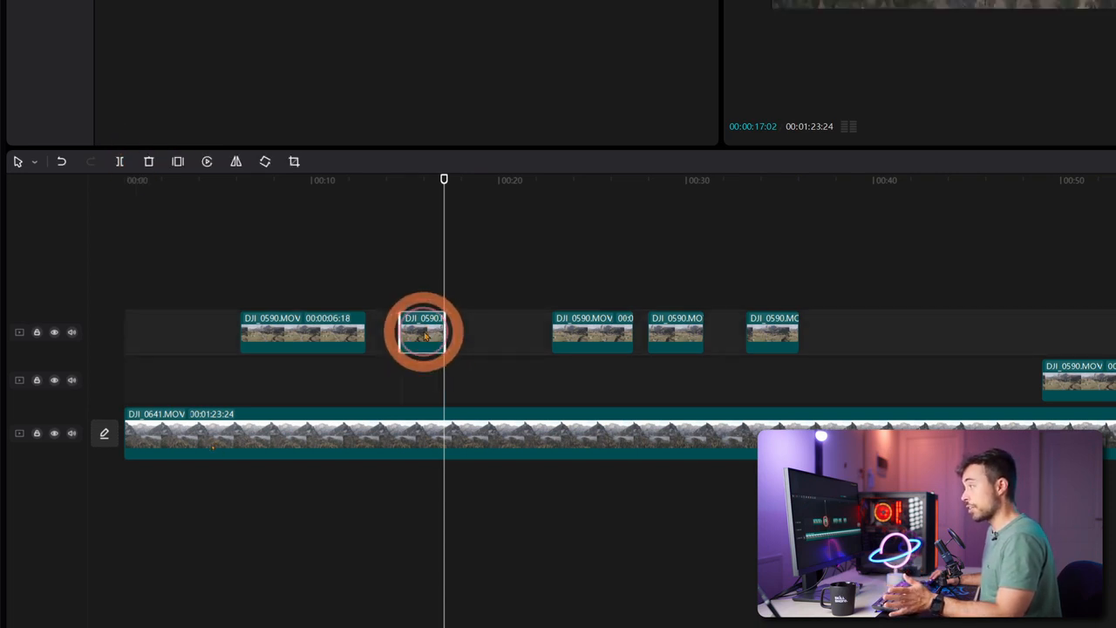
{"action": "left_click", "coordinate": [178, 163]}
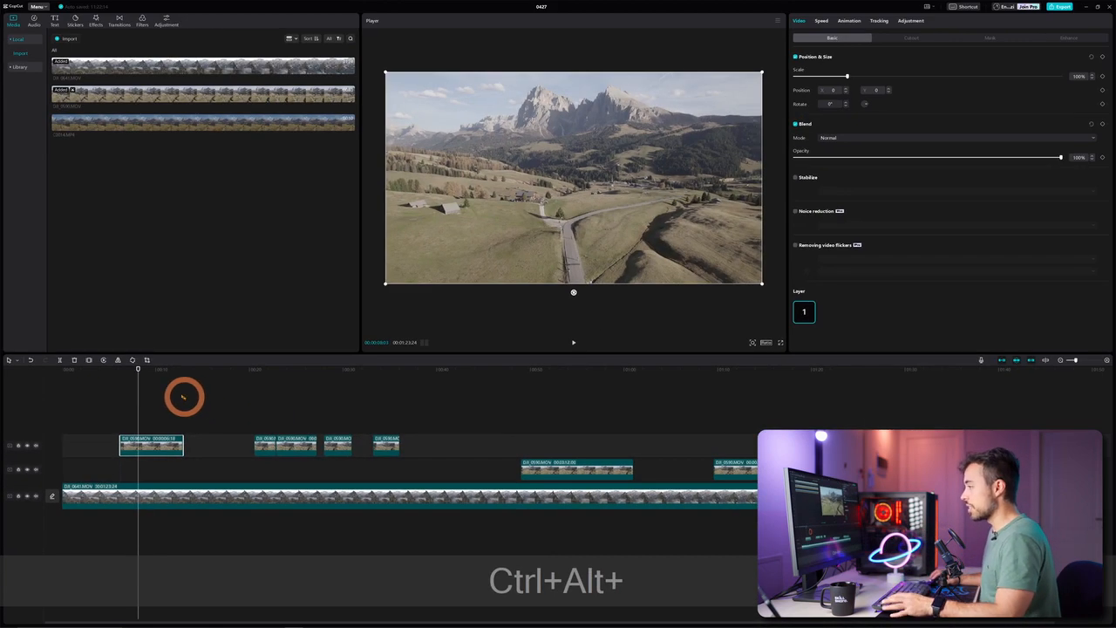
{"action": "left_click", "coordinate": [184, 396]}
{"action": "mouse_move", "coordinate": [135, 369]}
{"action": "left_mouse_down"}
{"action": "mouse_move", "coordinate": [175, 371]}
{"action": "mouse_move", "coordinate": [143, 370]}
{"action": "left_mouse_up"}
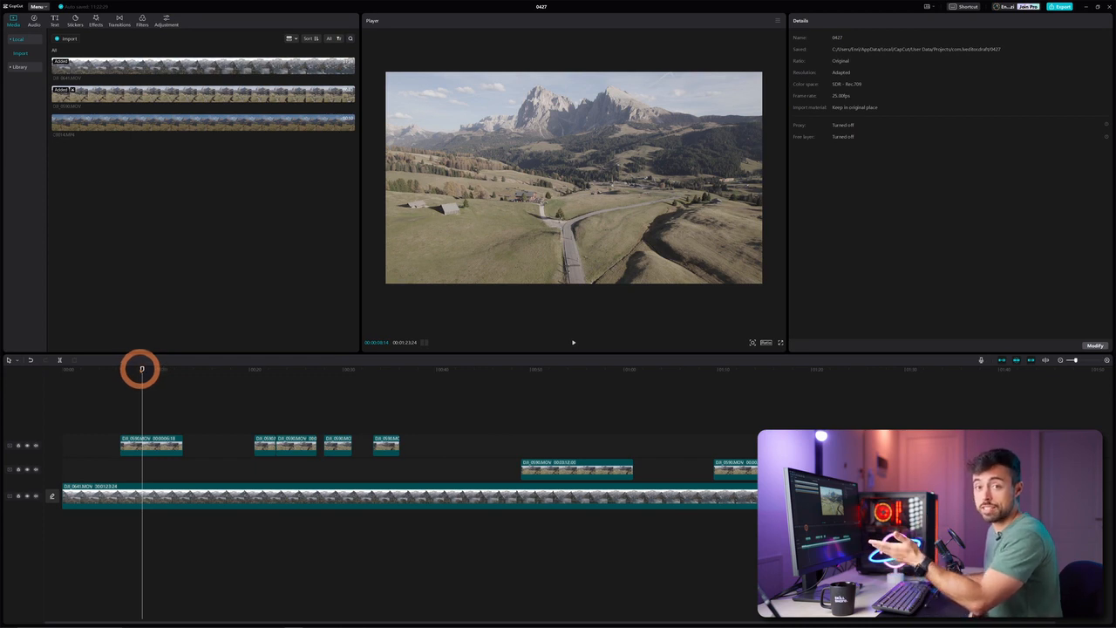
{"action": "left_click", "coordinate": [148, 443]}
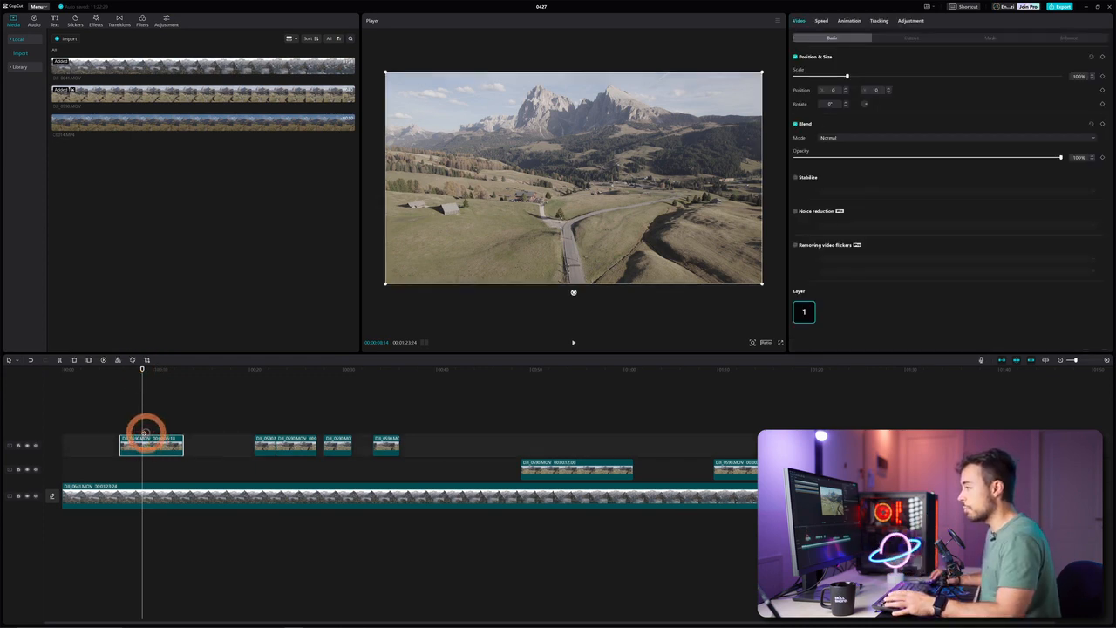
{"action": "left_click", "coordinate": [88, 360]}
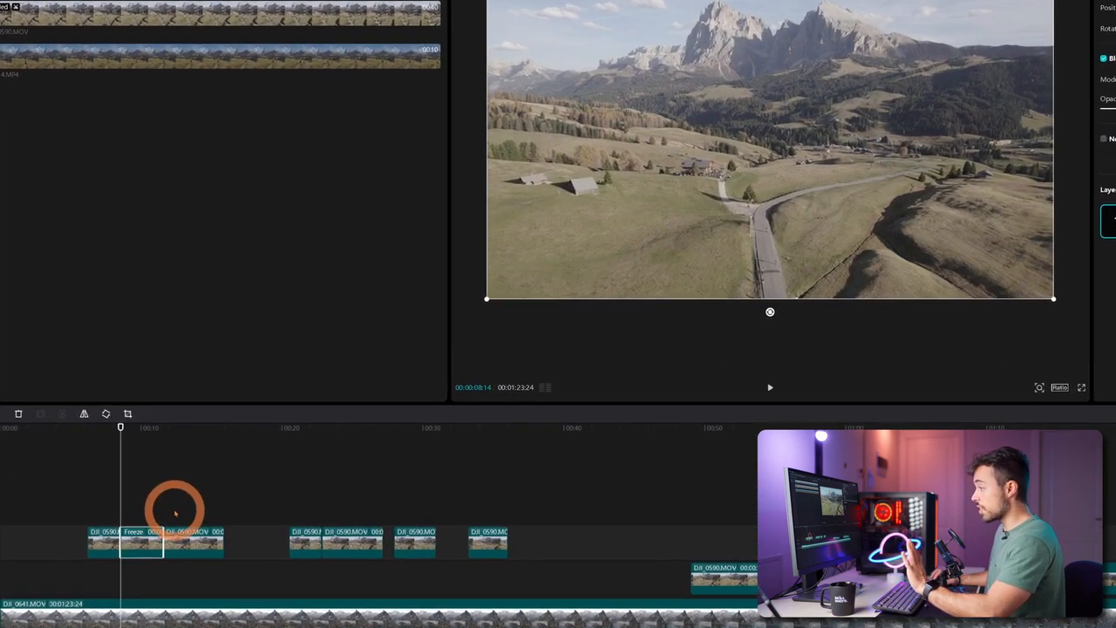
Scrub through the freeze frame and the DJI_0590 piece that follows it to preview the result.
{"action": "left_click", "coordinate": [156, 429]}
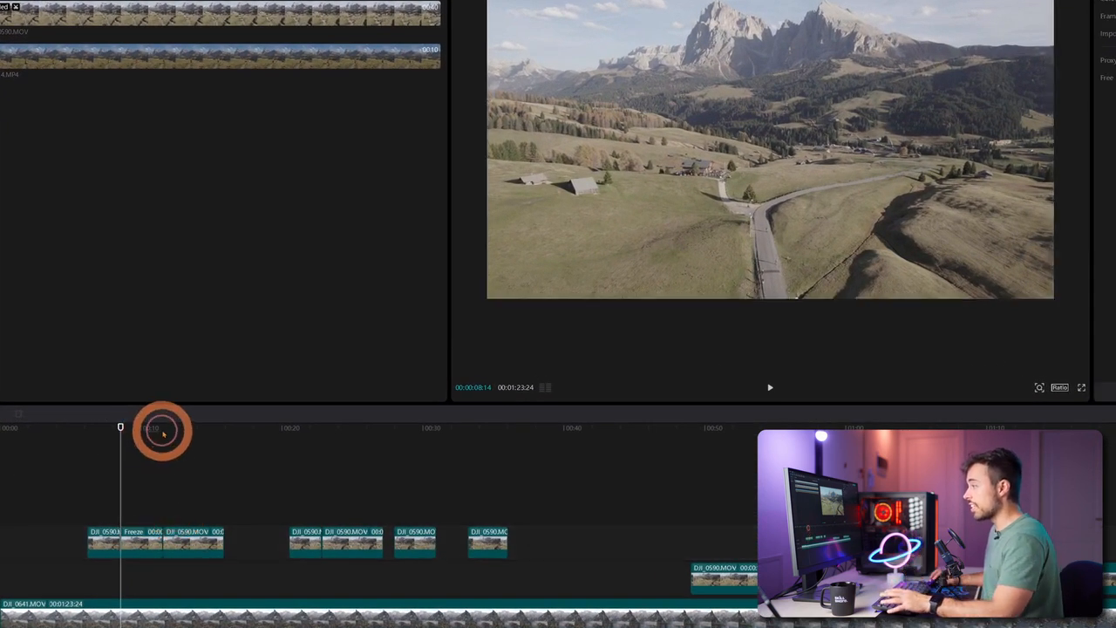
{"action": "left_click_drag", "start_coordinate": [157, 429], "coordinate": [219, 428]}
{"action": "left_click", "coordinate": [189, 535]}
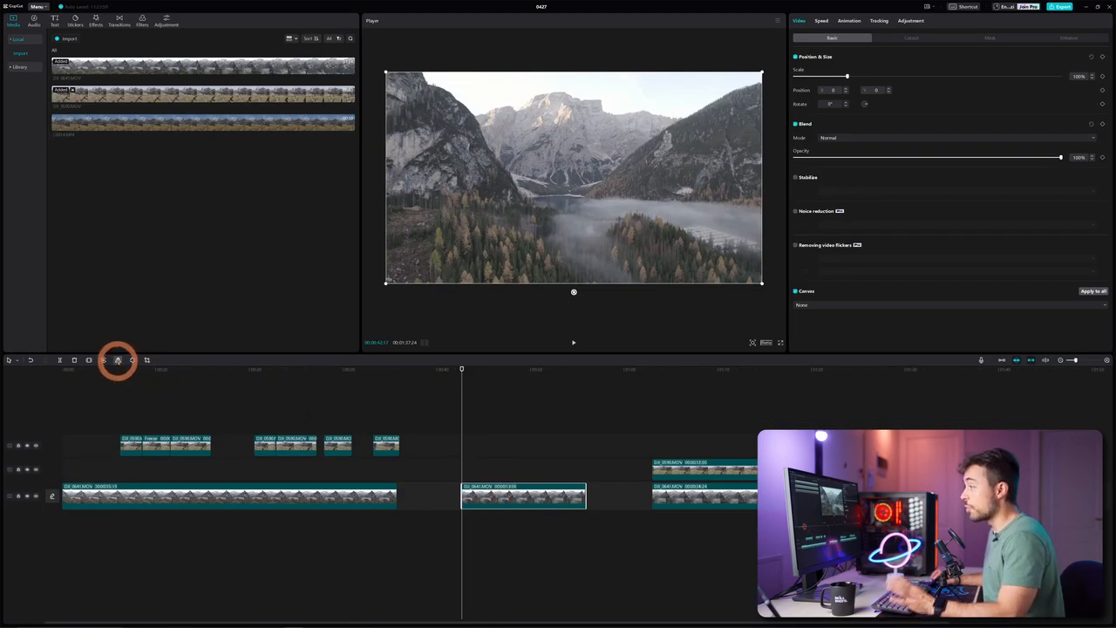
Reverse the middle DJI_0641 clip on the main track and play it back from its start.
{"action": "left_click_drag", "start_coordinate": [462, 369], "coordinate": [426, 387]}
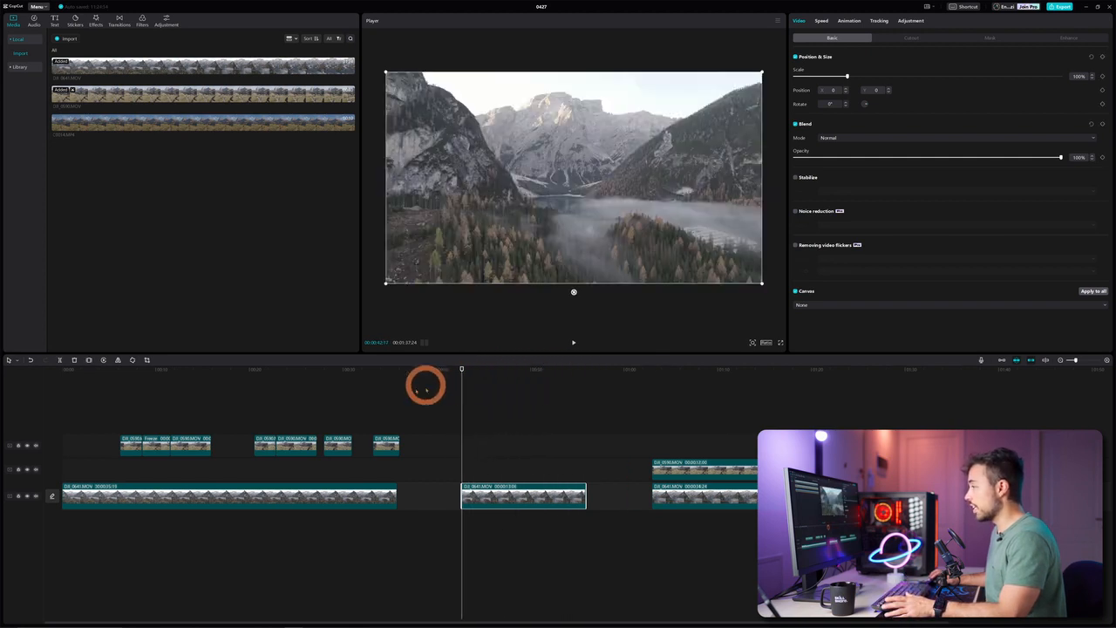
{"action": "left_click", "coordinate": [103, 361]}
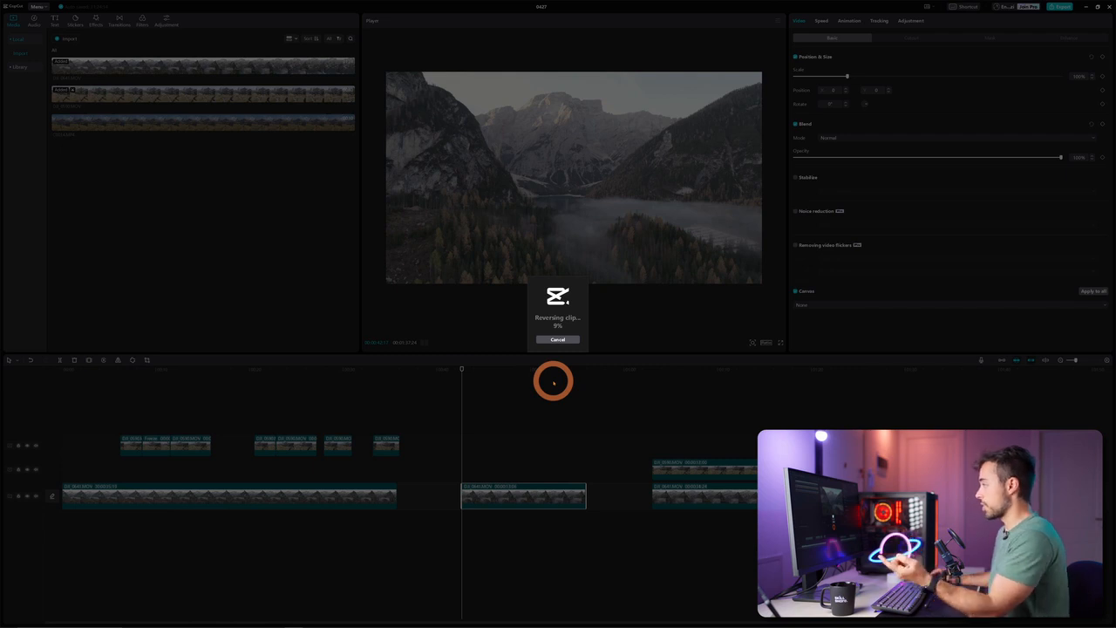
{"action": "key", "text": "space"}
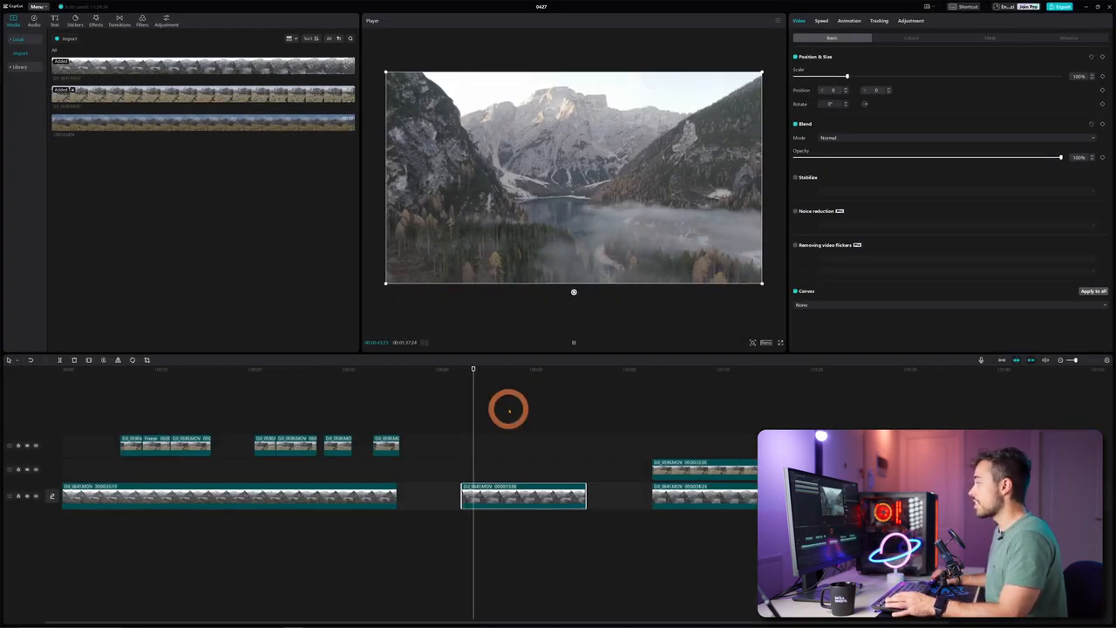
{"action": "key", "text": "space"}
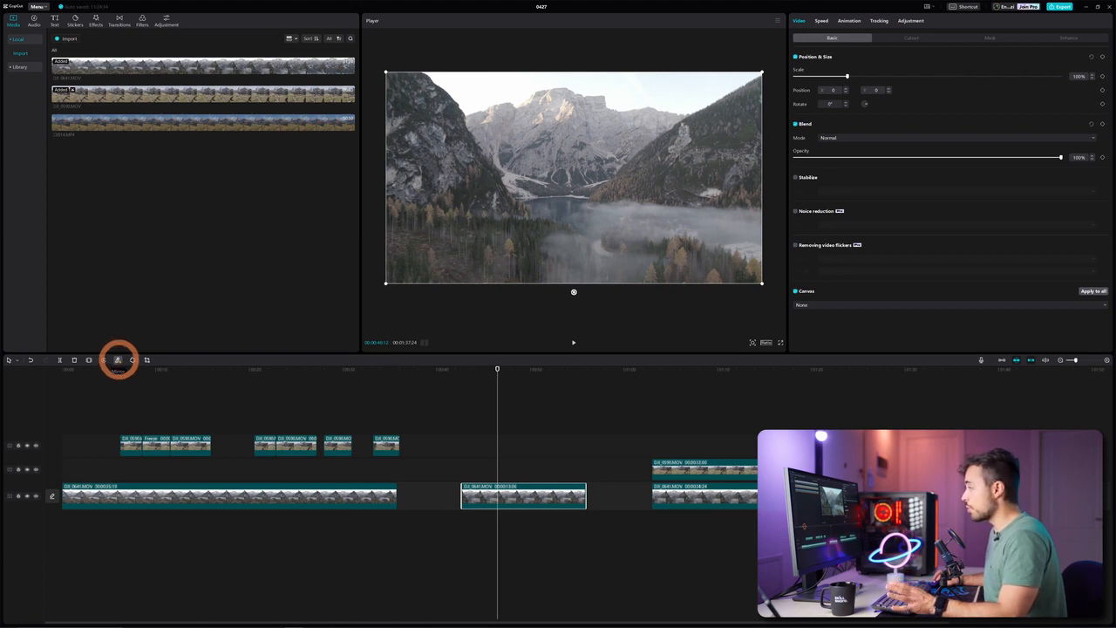
Mirror the middle DJI_0641 clip horizontally and rotate it in increments up to 720°.
{"action": "left_click", "coordinate": [118, 359]}
{"action": "left_click", "coordinate": [117, 360]}
{"action": "left_click", "coordinate": [118, 359]}
{"action": "left_click", "coordinate": [118, 360]}
{"action": "left_click", "coordinate": [118, 360]}
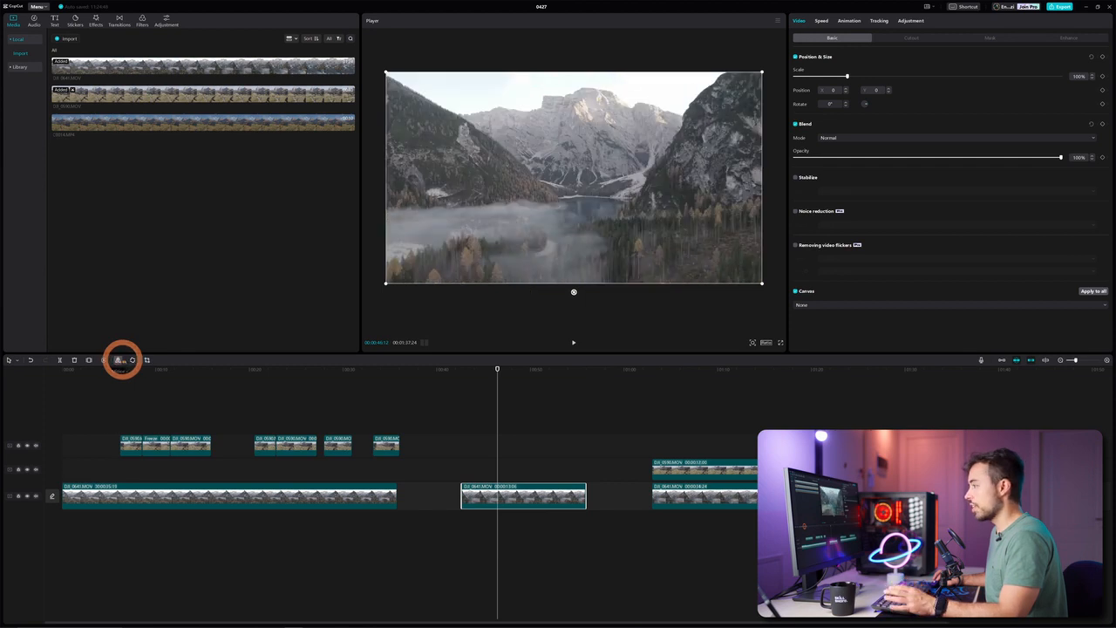
{"action": "left_click", "coordinate": [132, 359]}
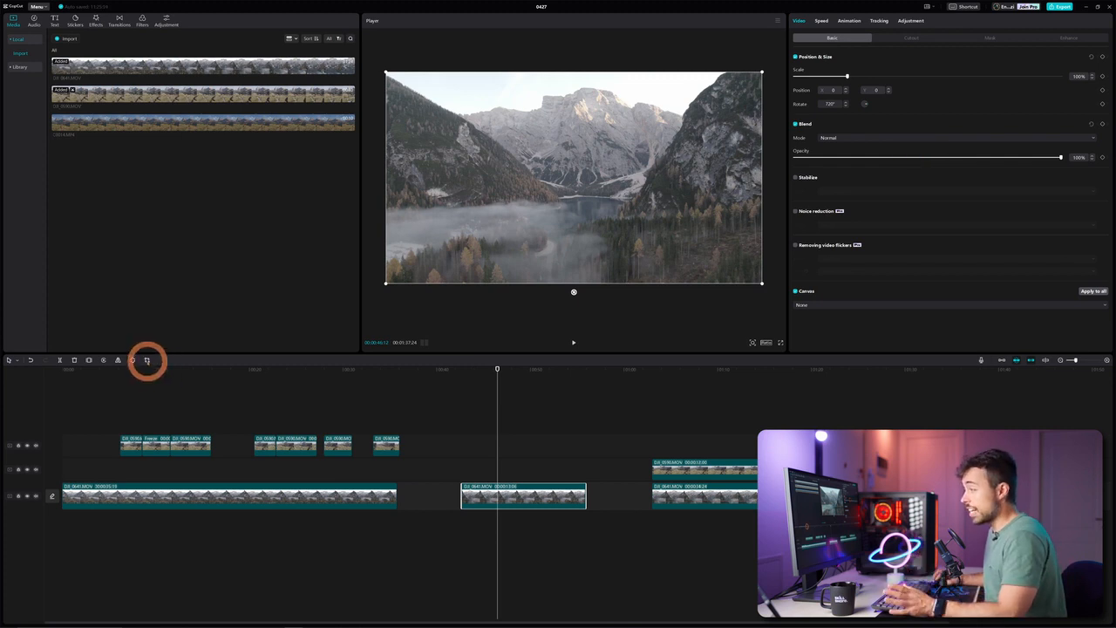
Try cropping the middle DJI_0641 clip to a tall portrait area around the central peak, using the free crop ratio.
{"action": "left_click", "coordinate": [147, 360]}
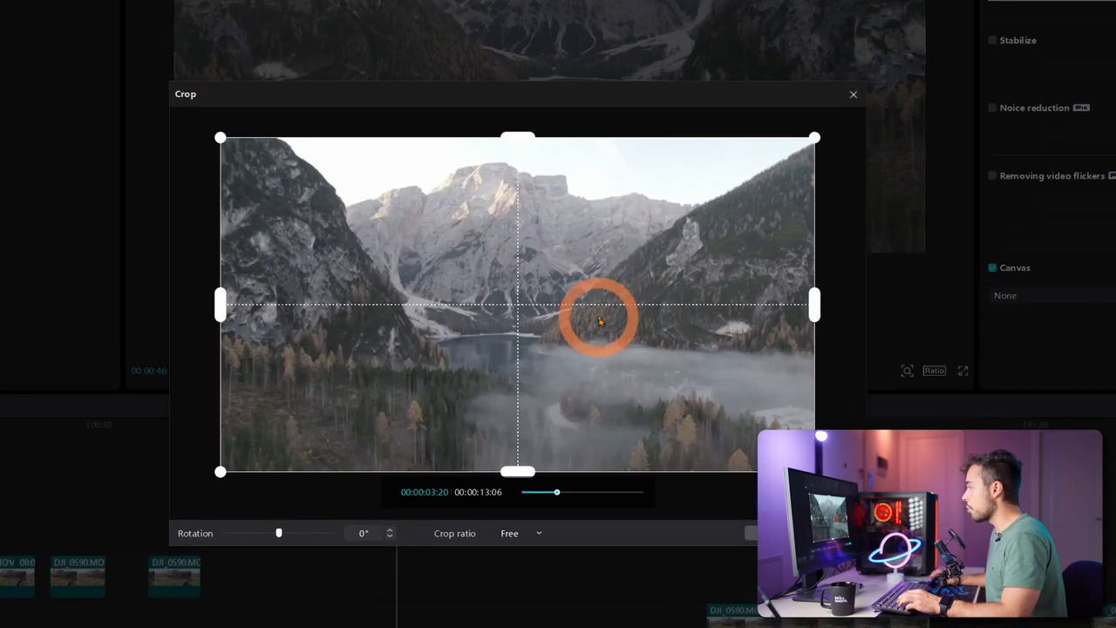
{"action": "left_click_drag", "start_coordinate": [220, 137], "coordinate": [280, 168]}
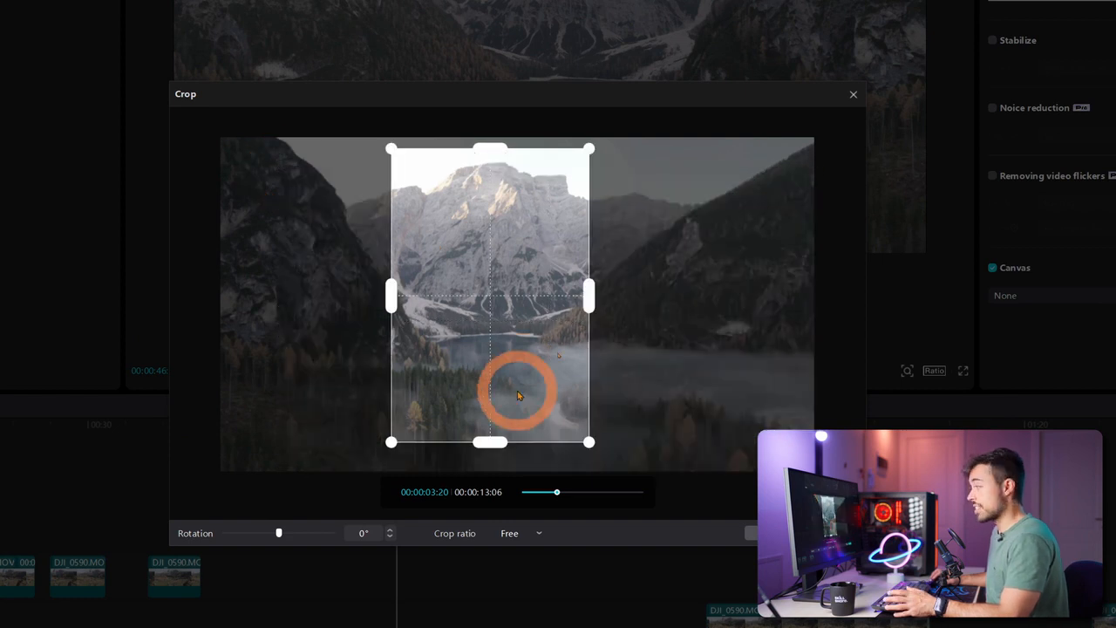
{"action": "left_click_drag", "start_coordinate": [590, 442], "coordinate": [595, 454]}
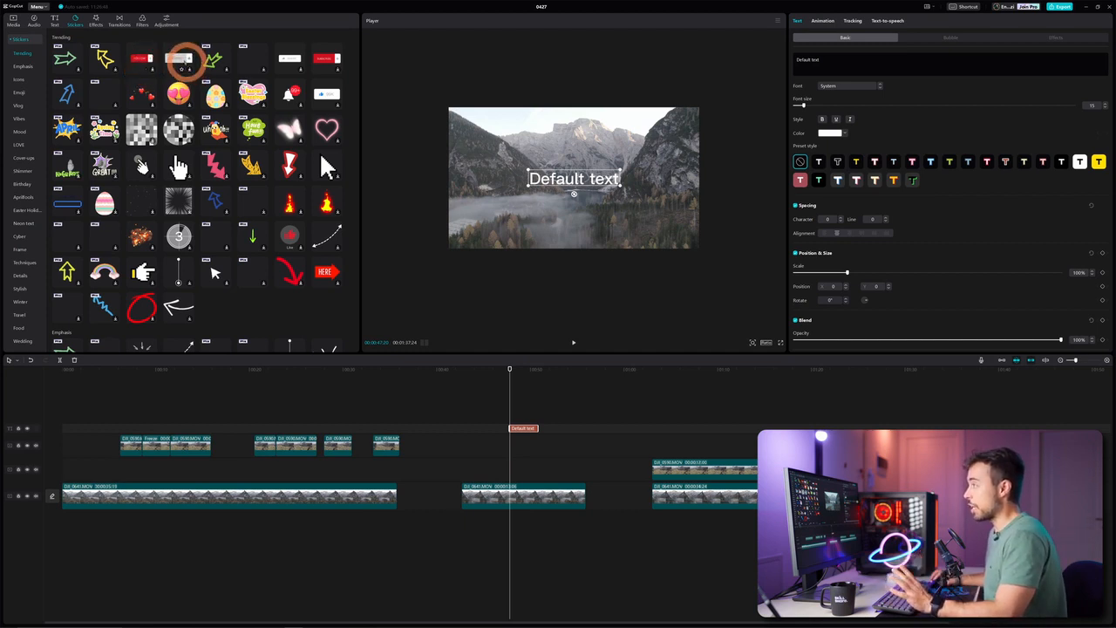
Add the trending yellow arrow sticker above the default text at the playhead, and browse to the effects and filters libraries.
{"action": "left_click", "coordinate": [113, 62]}
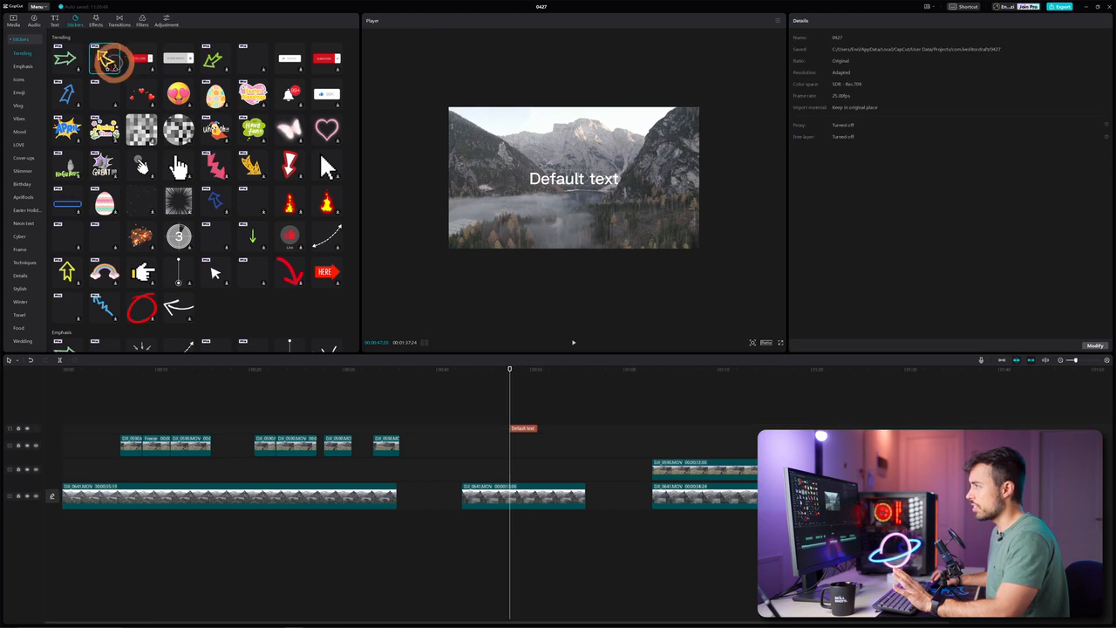
{"action": "left_click", "coordinate": [114, 69]}
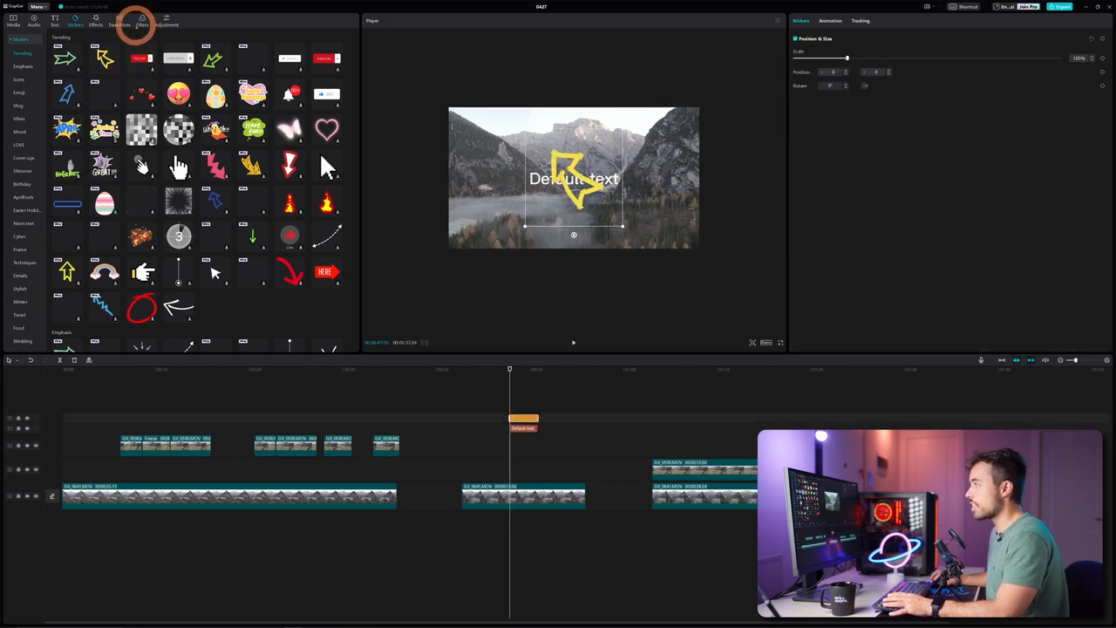
{"action": "left_click", "coordinate": [97, 20]}
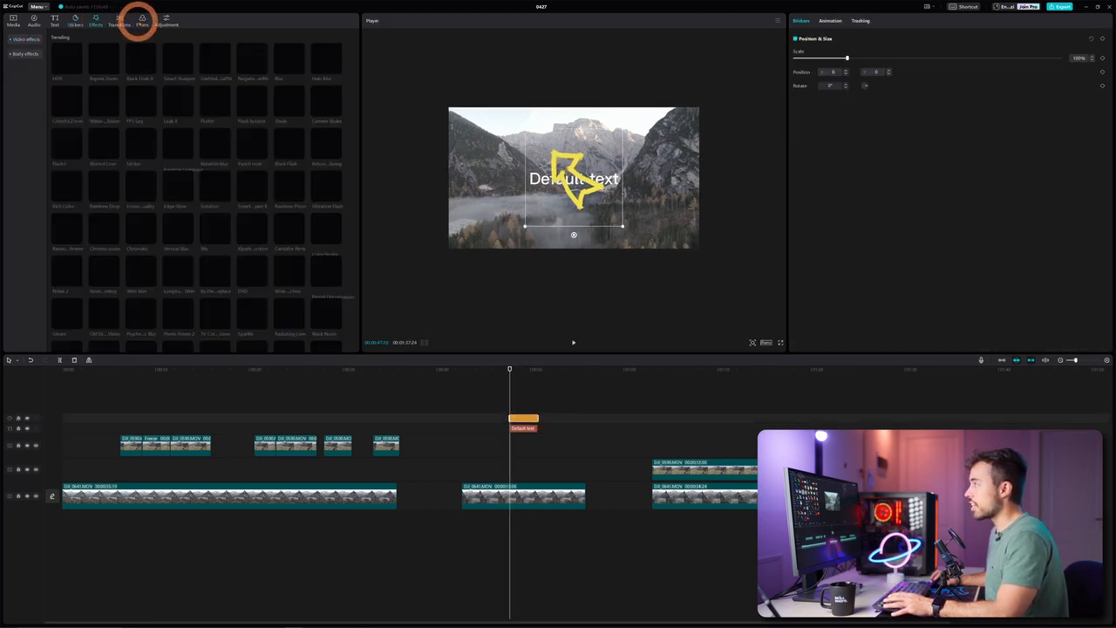
{"action": "left_click", "coordinate": [140, 20]}
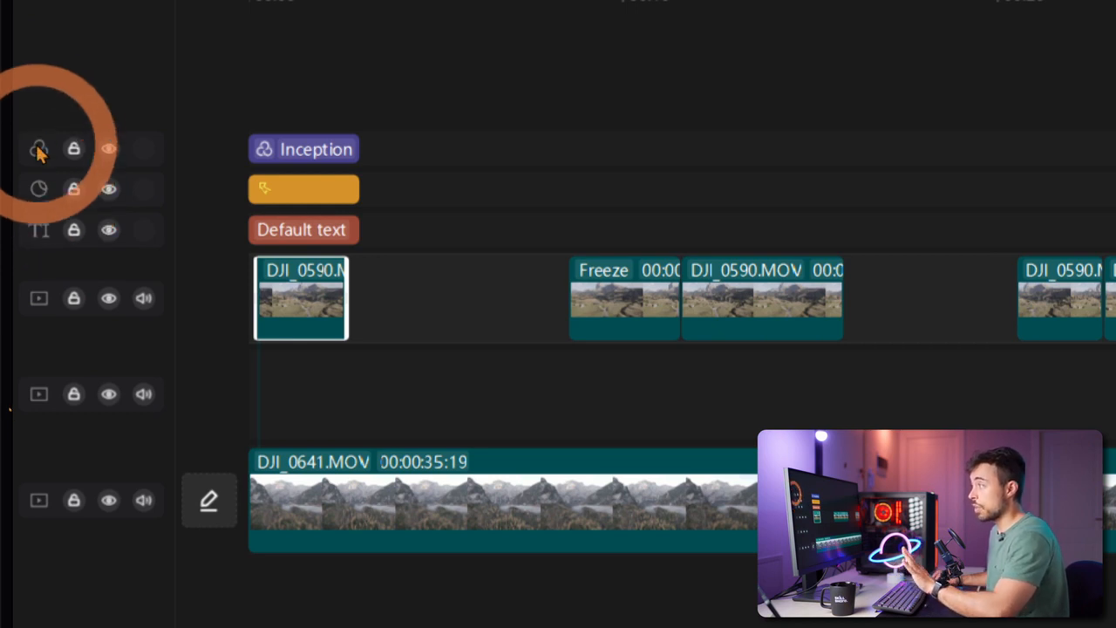
Try locking, hiding and showing the Inception filter track, and mute the video track holding the DJI_0590 pieces.
{"action": "left_click", "coordinate": [74, 150]}
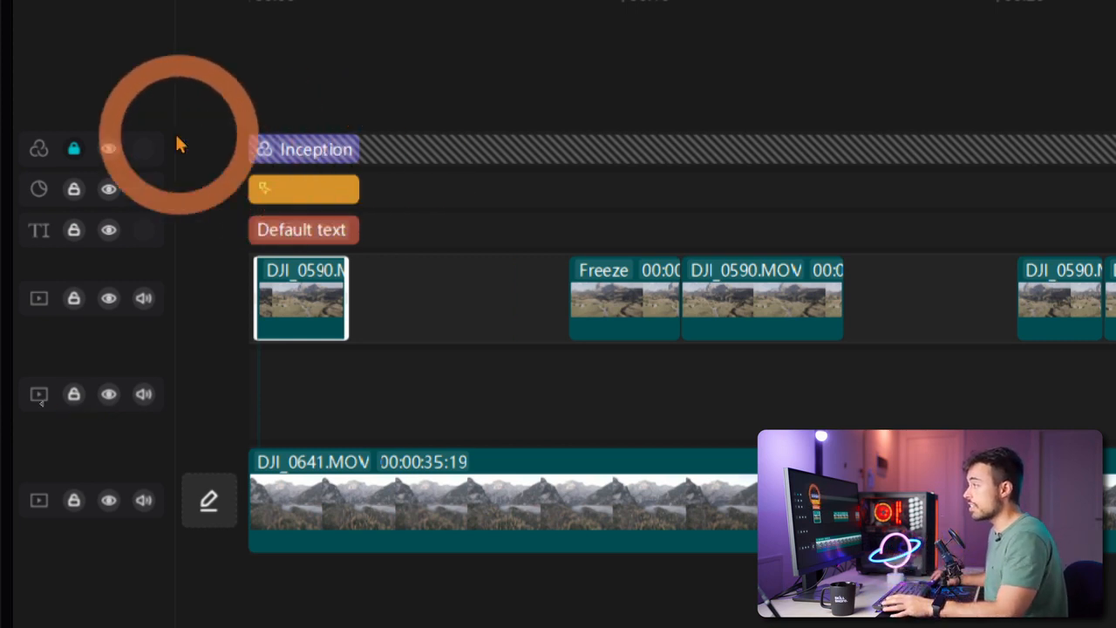
{"action": "left_click", "coordinate": [109, 150]}
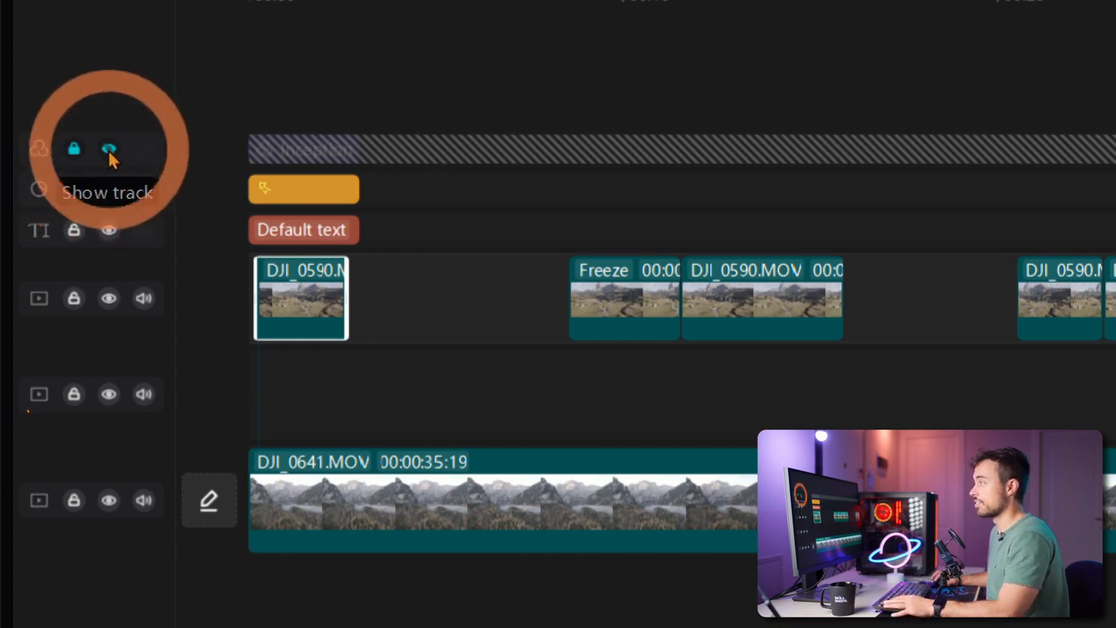
{"action": "left_click", "coordinate": [108, 150]}
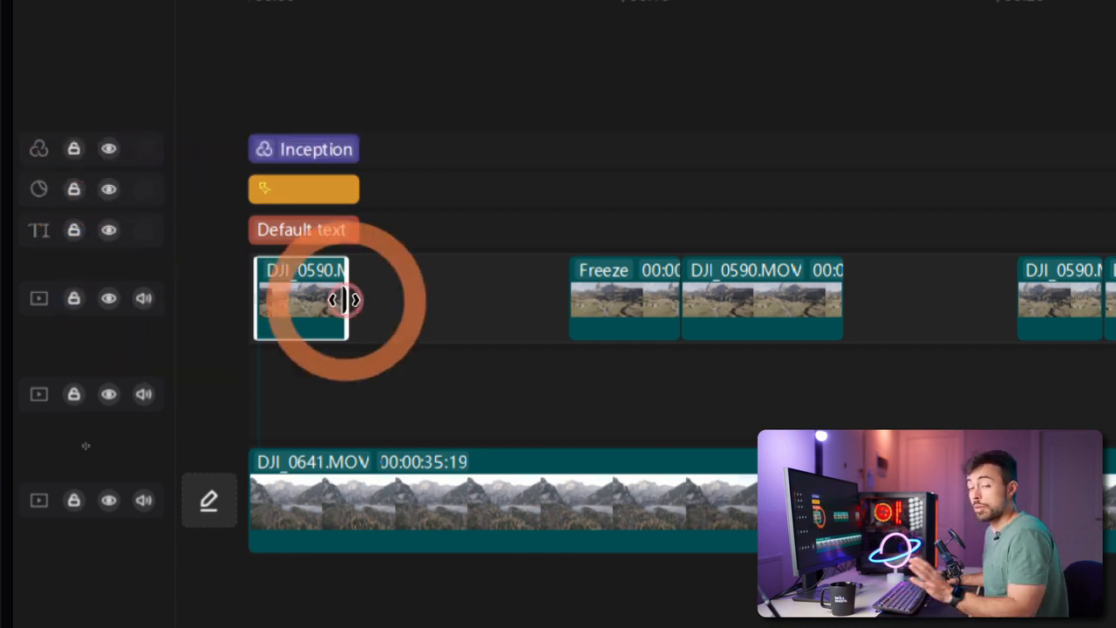
{"action": "left_click", "coordinate": [144, 300]}
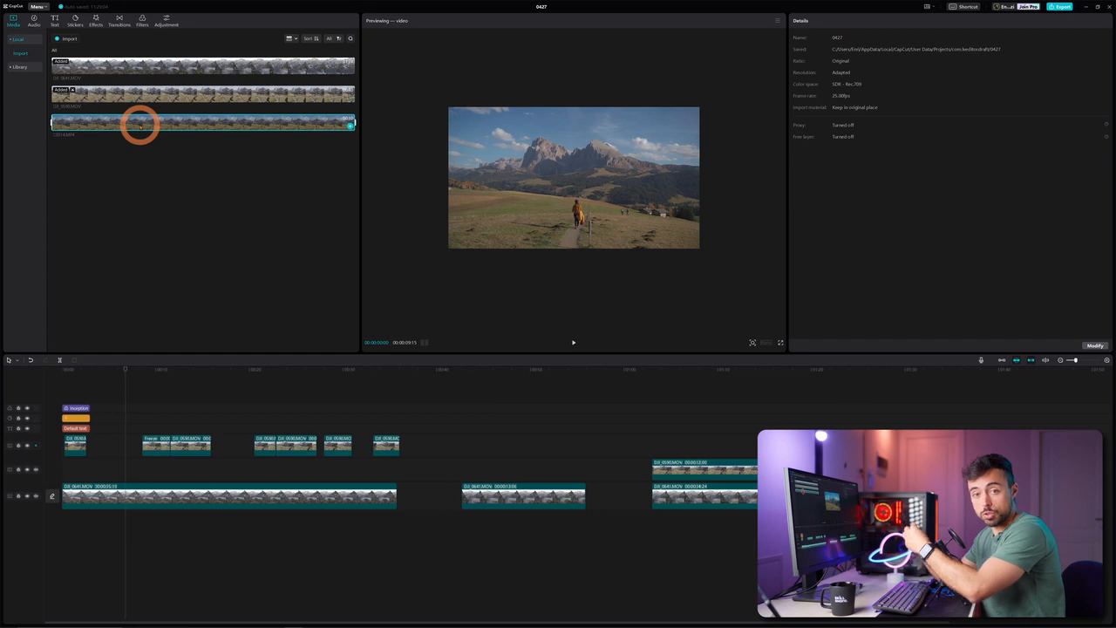
Add the C0014.MP4 clip on a new track above the DJI_0590 pieces at about 4 s and adjust its volume line.
{"action": "left_click_drag", "start_coordinate": [143, 125], "coordinate": [106, 428]}
{"action": "left_click", "coordinate": [116, 438]}
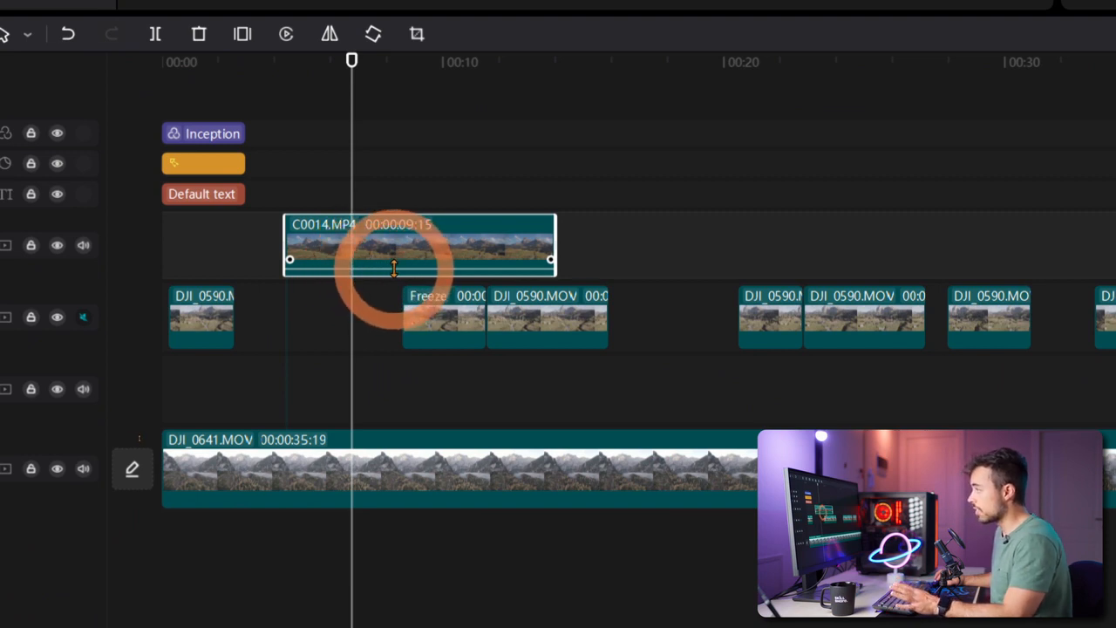
{"action": "mouse_move", "coordinate": [394, 269]}
{"action": "left_mouse_down"}
{"action": "mouse_move", "coordinate": [394, 251]}
{"action": "mouse_move", "coordinate": [384, 281]}
{"action": "mouse_move", "coordinate": [398, 266]}
{"action": "left_mouse_up"}
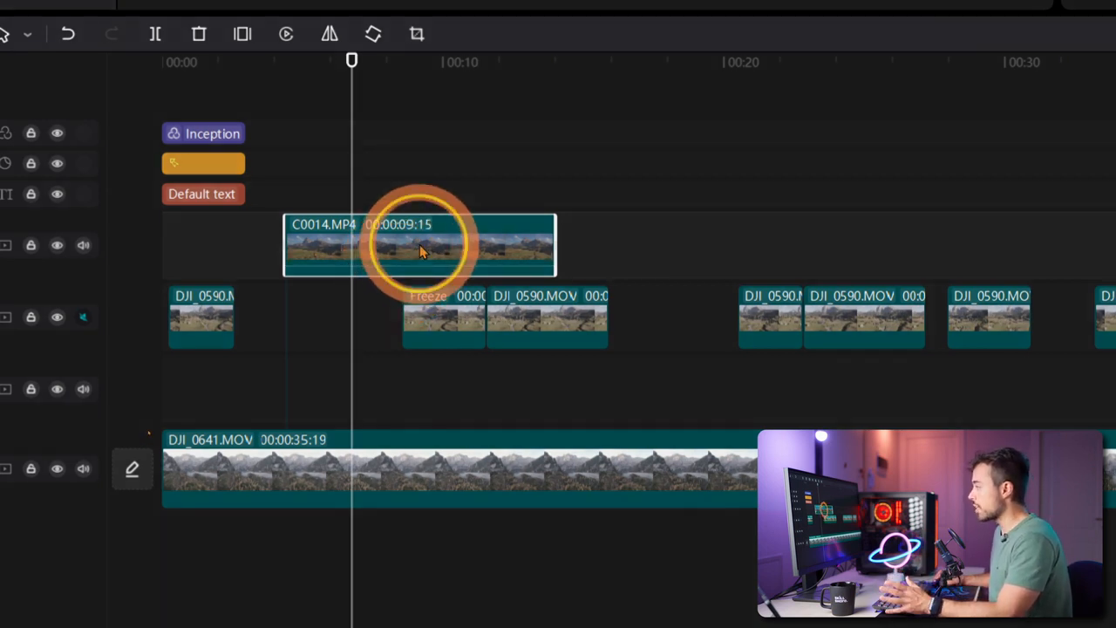
Separate the audio from the C0014.MP4 clip, and select the detached audio and the video individually.
{"action": "right_click", "coordinate": [417, 256]}
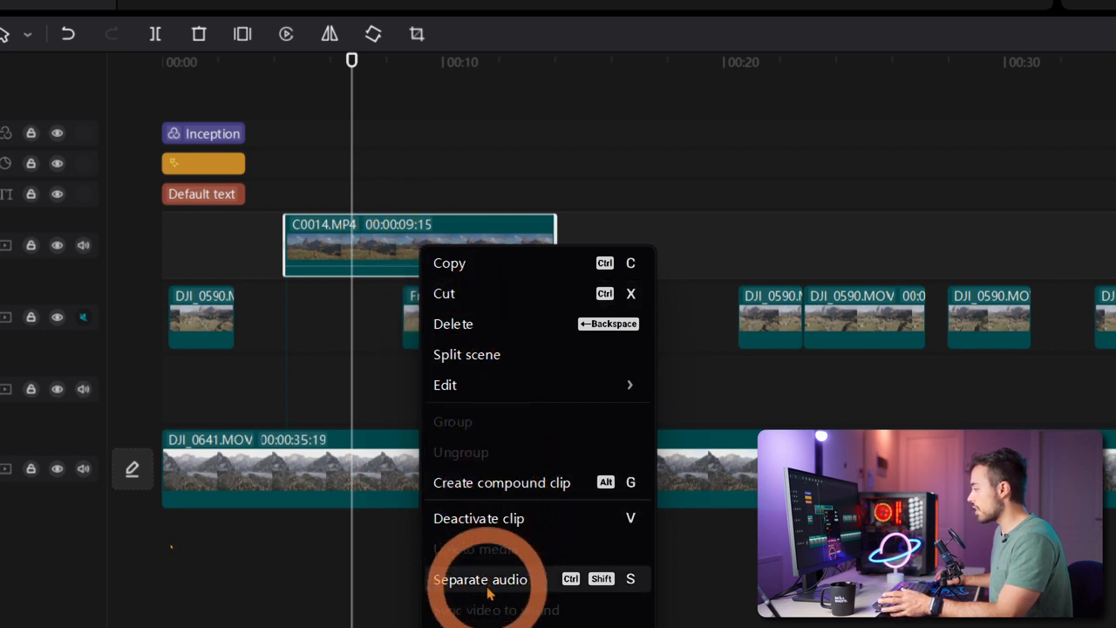
{"action": "left_click", "coordinate": [527, 580]}
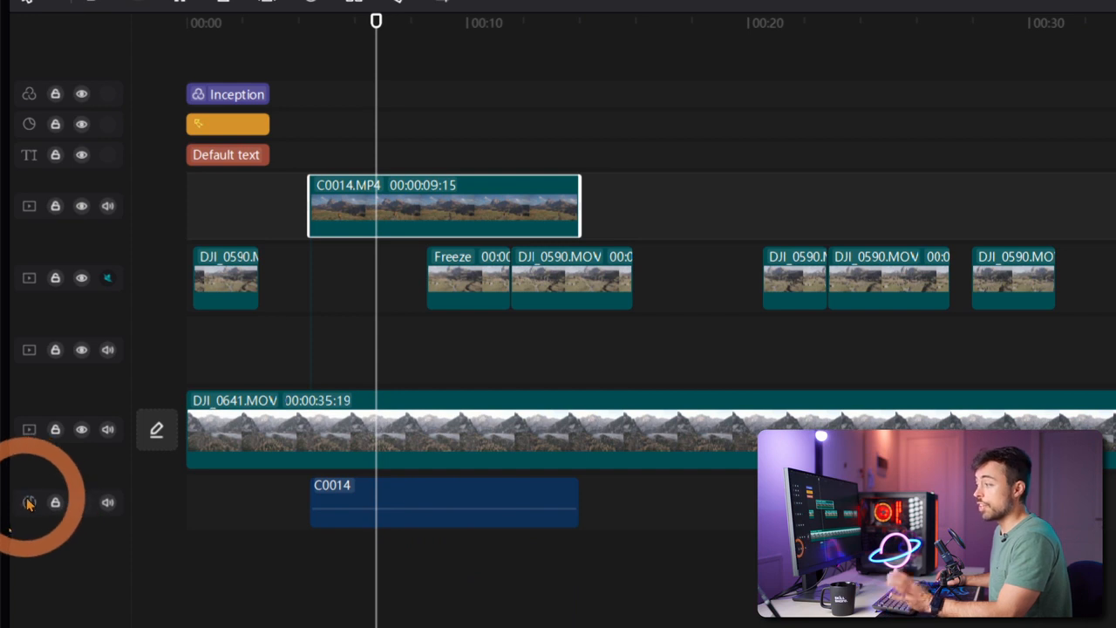
{"action": "left_click", "coordinate": [488, 494]}
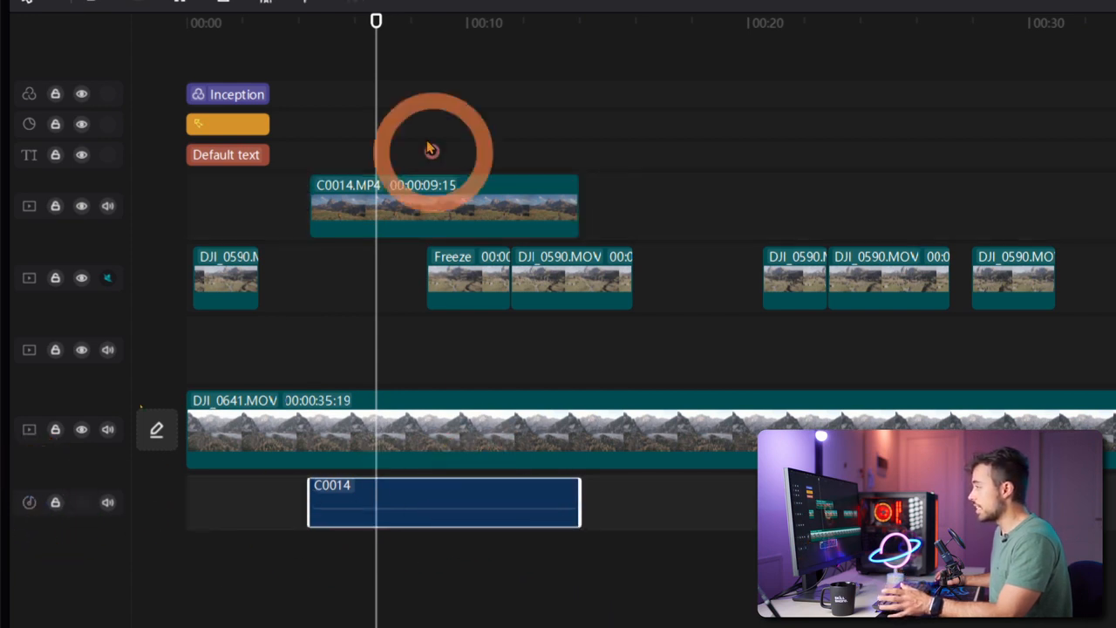
{"action": "left_click", "coordinate": [428, 210]}
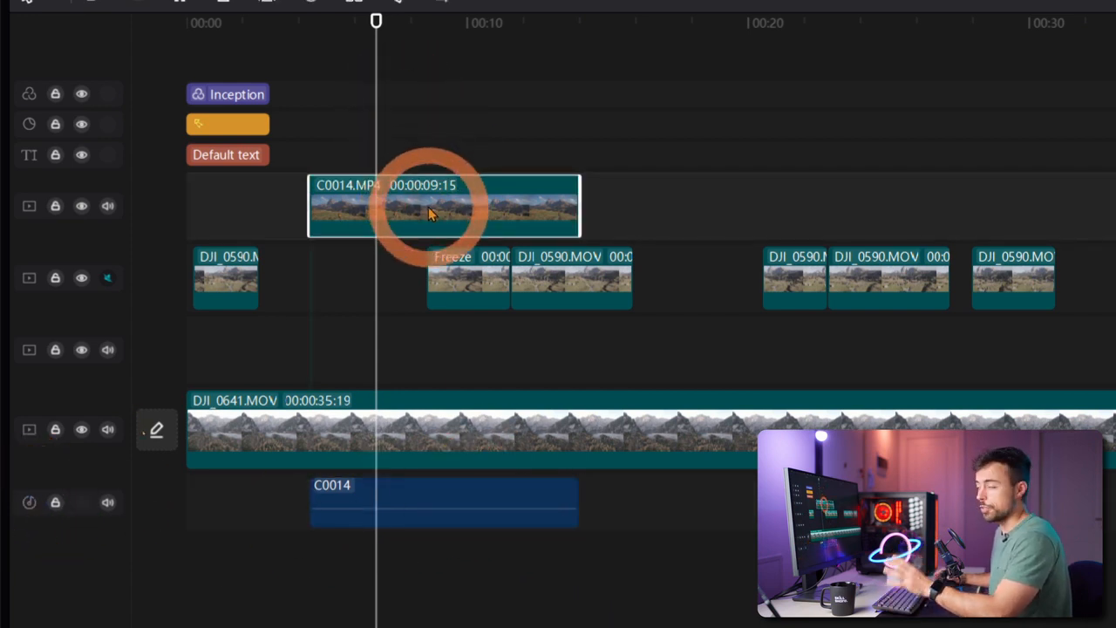
Select the separated C0014 audio clip and try locking and unlocking its audio track.
{"action": "left_click", "coordinate": [384, 491]}
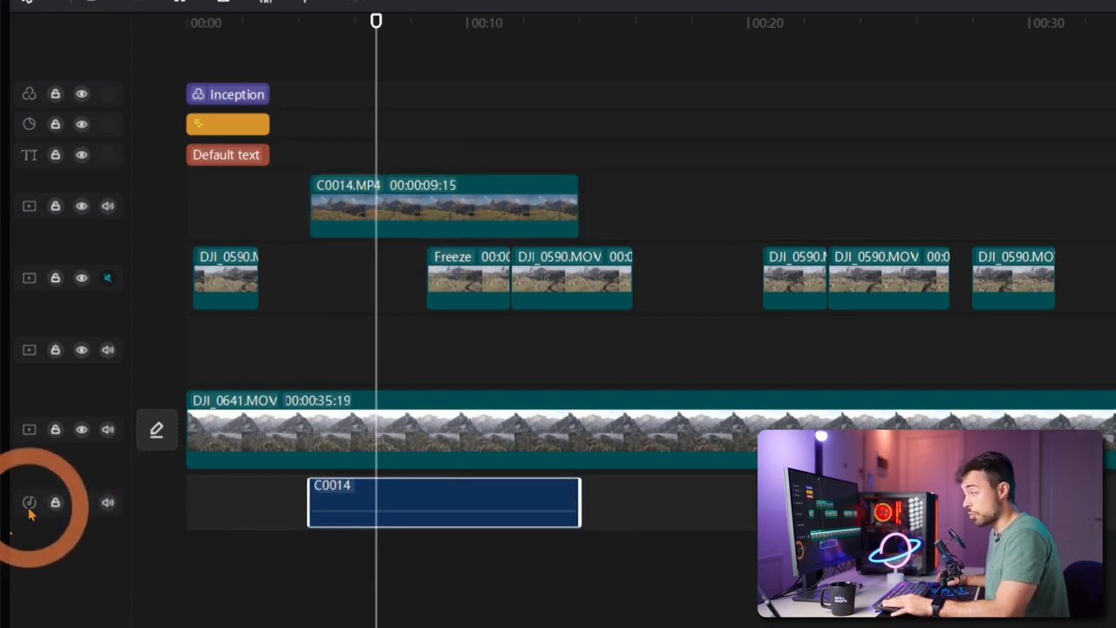
{"action": "left_click", "coordinate": [55, 503]}
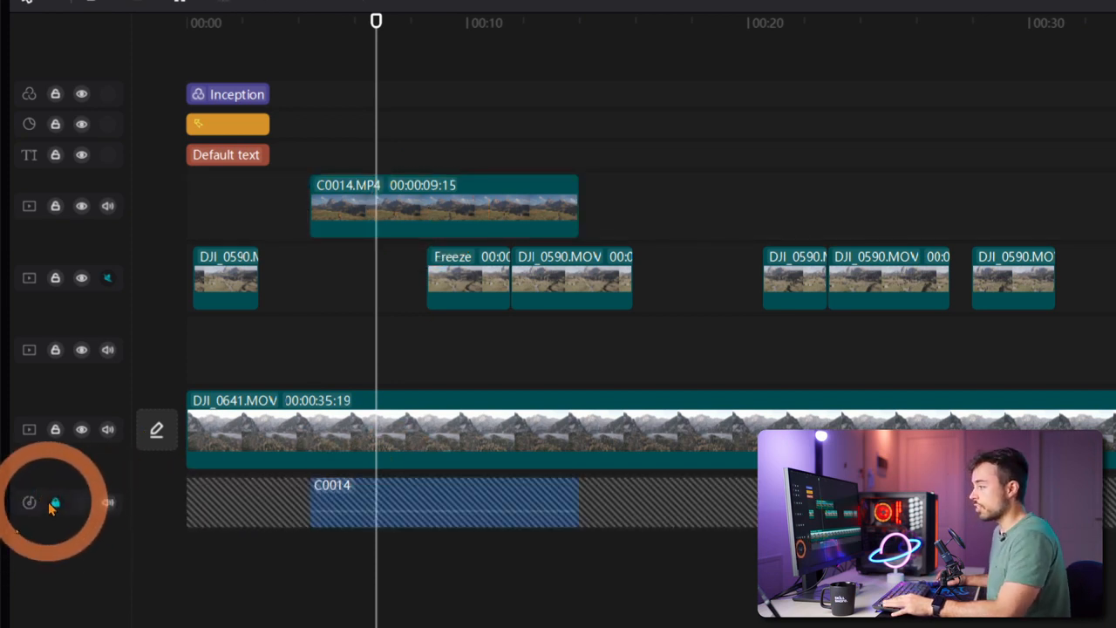
{"action": "left_click", "coordinate": [55, 503]}
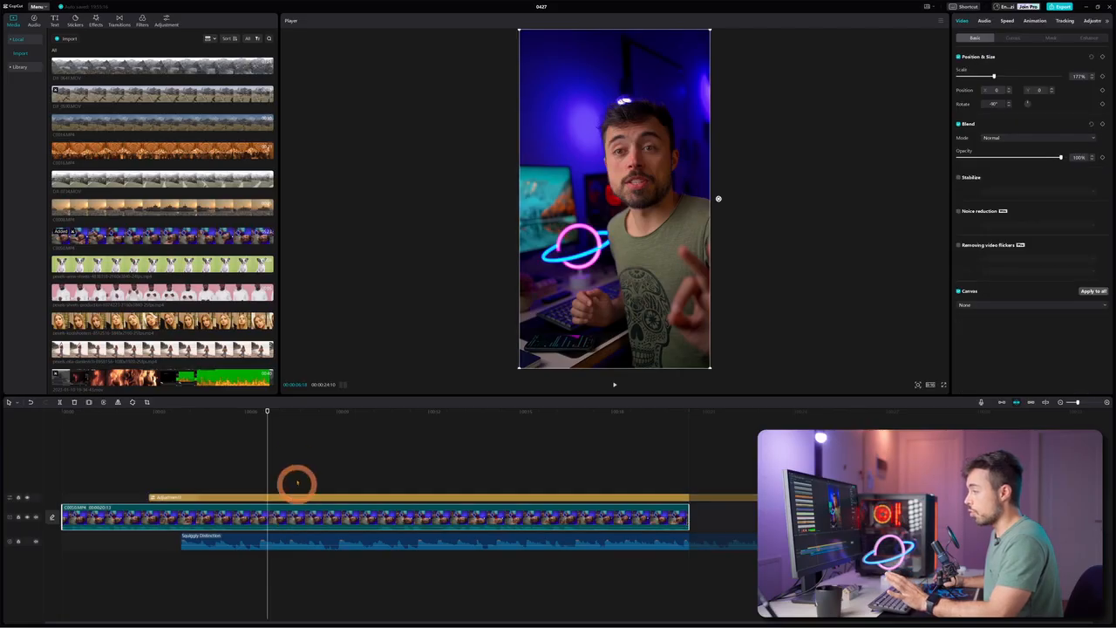
Select the adjustment layer, the main video clip and the music clip together and group them.
{"action": "left_click_drag", "start_coordinate": [288, 444], "coordinate": [372, 553]}
{"action": "mouse_move", "coordinate": [340, 513]}
{"action": "left_mouse_down"}
{"action": "mouse_move", "coordinate": [399, 511]}
{"action": "mouse_move", "coordinate": [331, 511]}
{"action": "mouse_move", "coordinate": [343, 511]}
{"action": "left_mouse_up"}
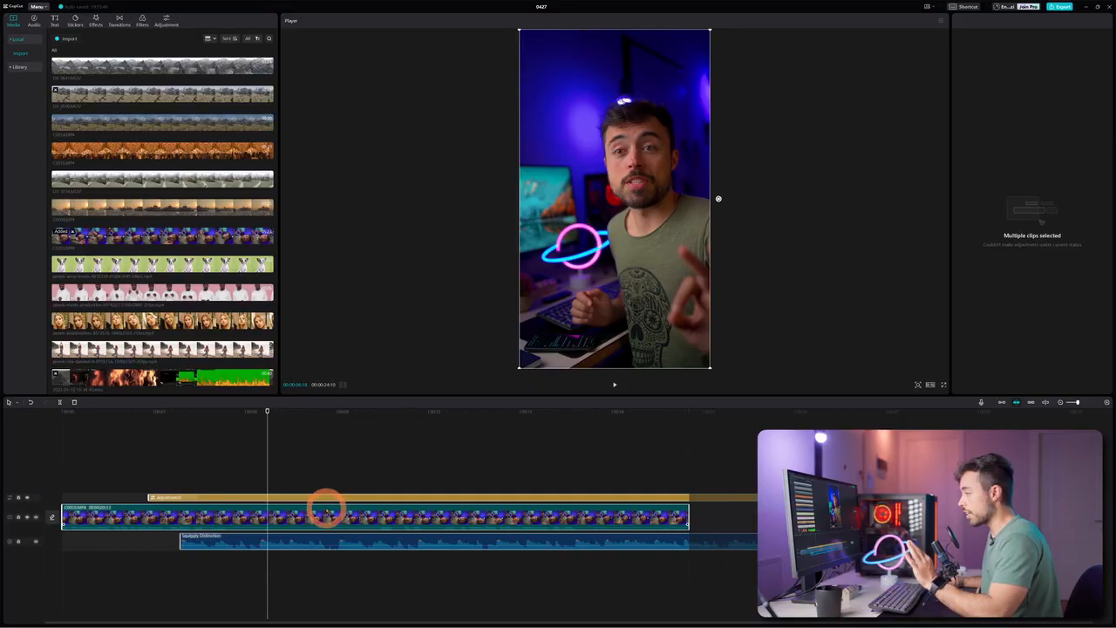
{"action": "right_click", "coordinate": [326, 511]}
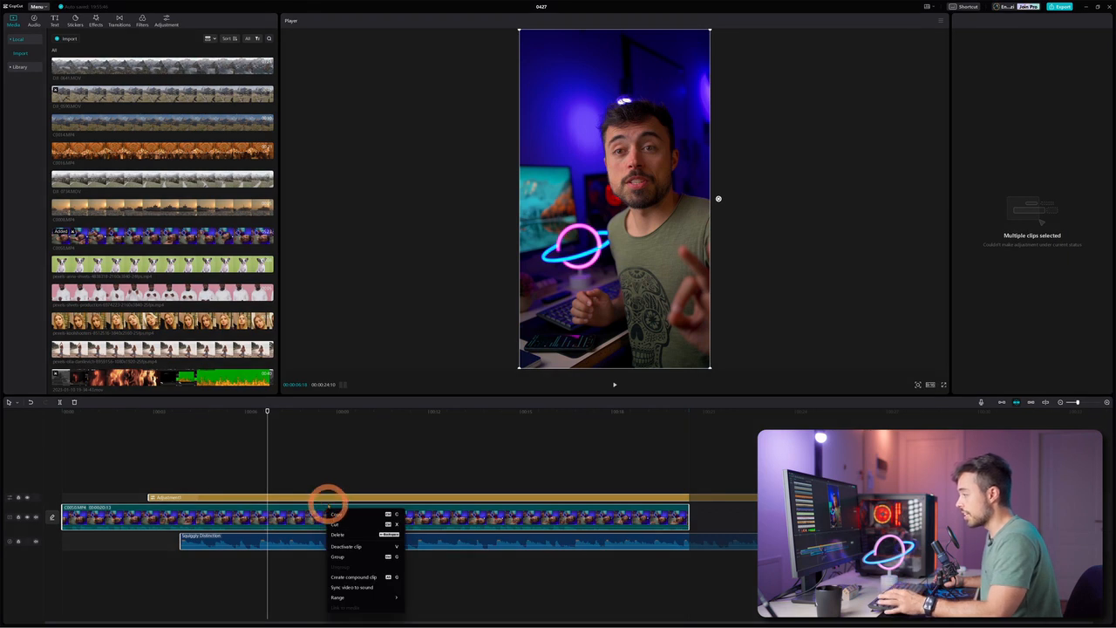
{"action": "left_click", "coordinate": [342, 555]}
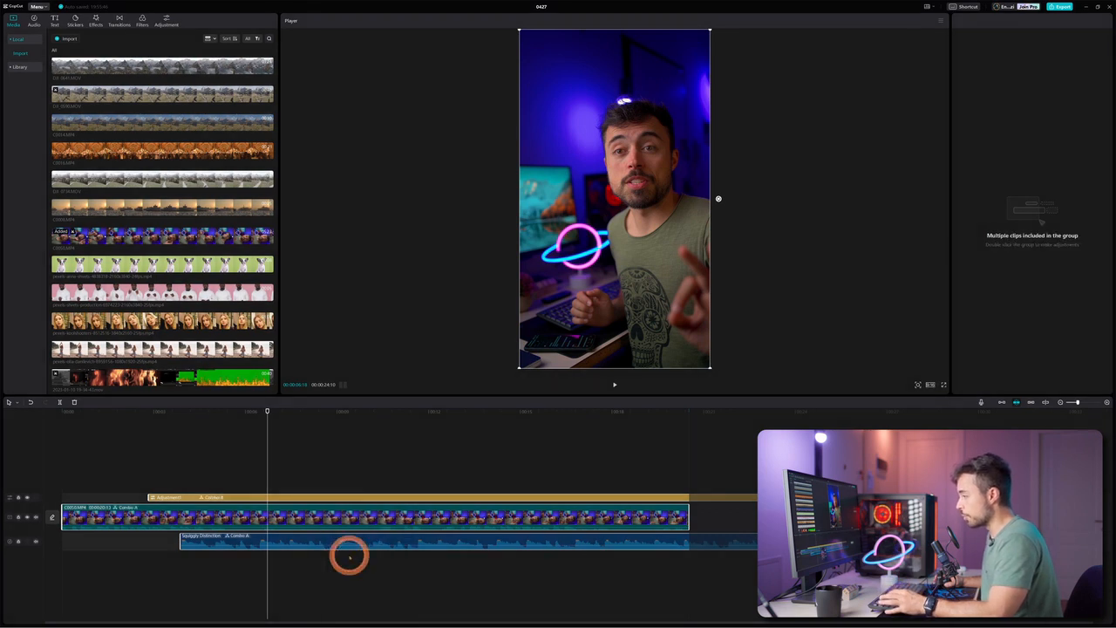
Clear the selection, reselect the grouped adjustment, video and music clips, and try moving them together along the timeline.
{"action": "left_click", "coordinate": [320, 462]}
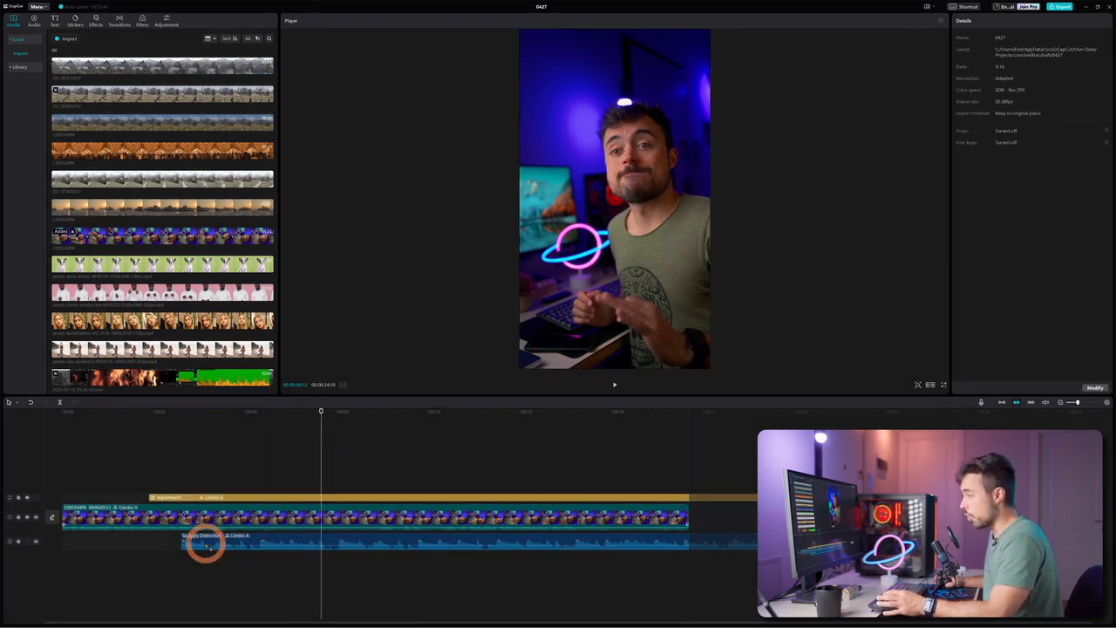
{"action": "left_click", "coordinate": [363, 517]}
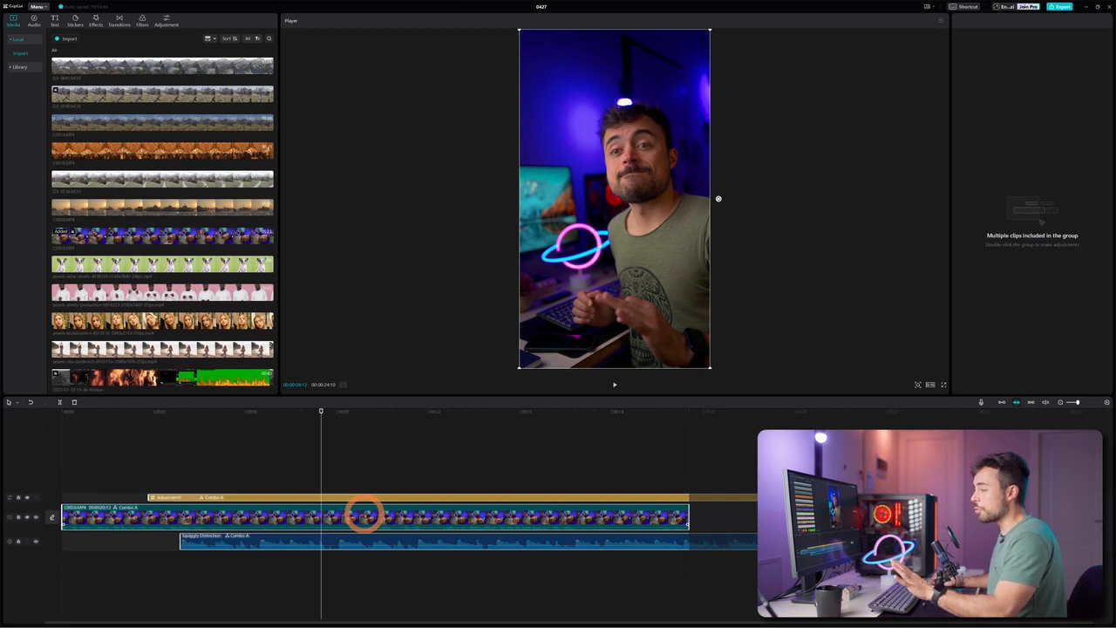
{"action": "left_click_drag", "start_coordinate": [248, 452], "coordinate": [418, 610]}
{"action": "left_click_drag", "start_coordinate": [387, 517], "coordinate": [416, 514]}
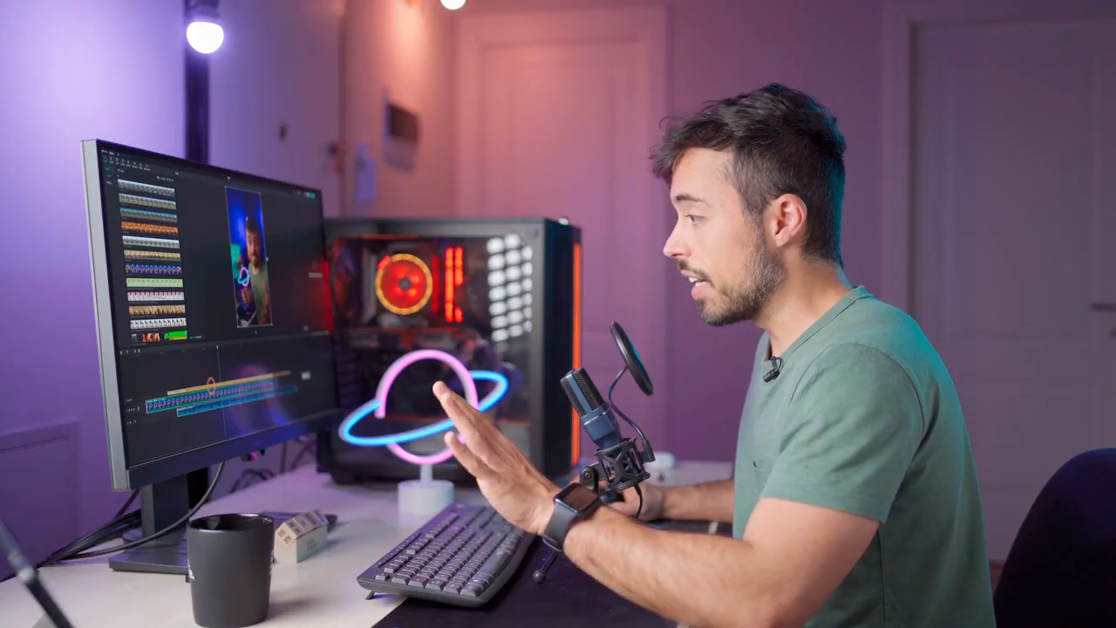